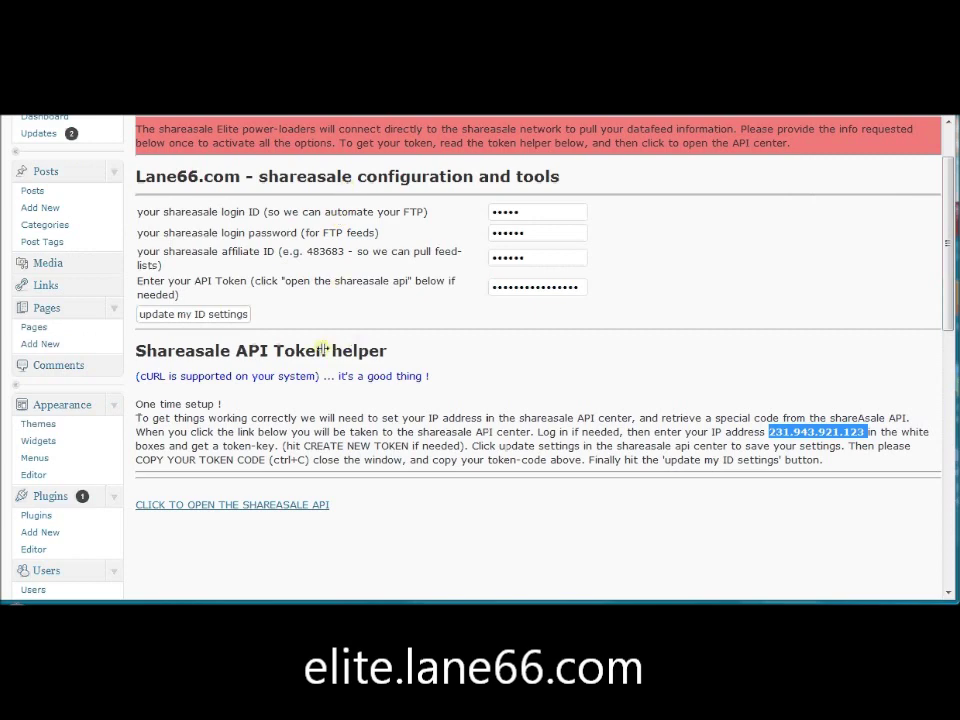
Open the SHAREaSALE Elite Auto feed loader settings page
scroll(323, 348, "down", 2)
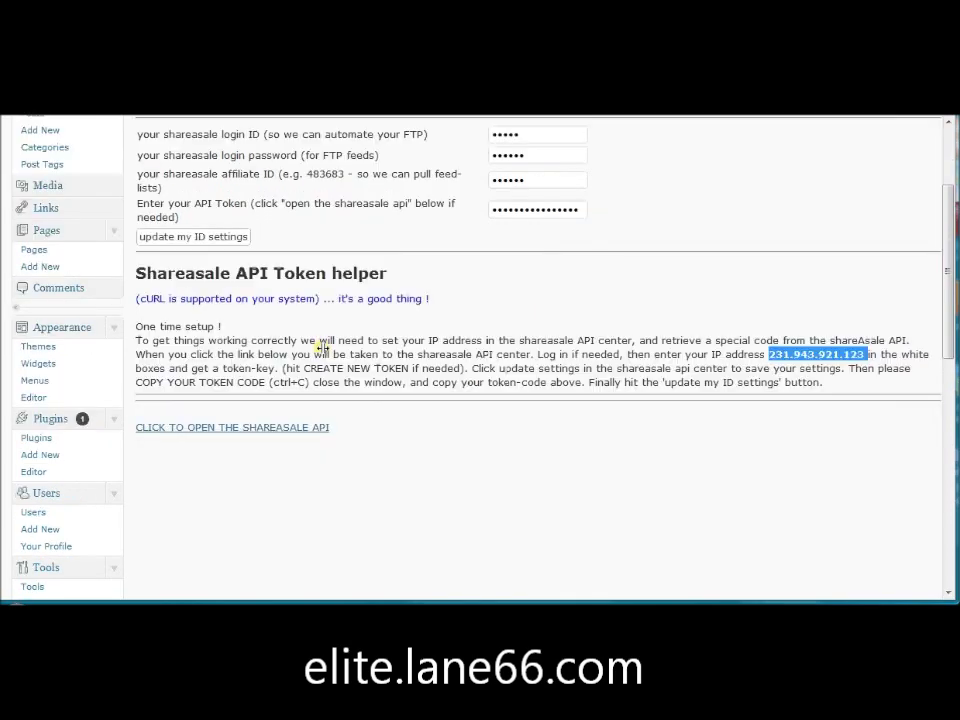
scroll(323, 348, "down", 12)
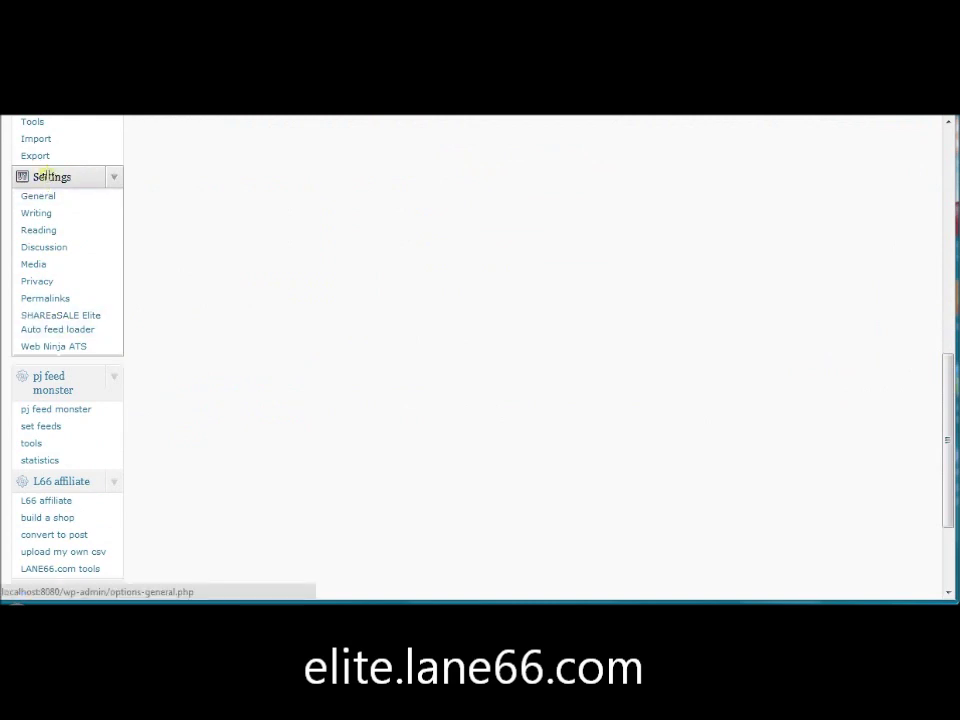
left_click(38, 316)
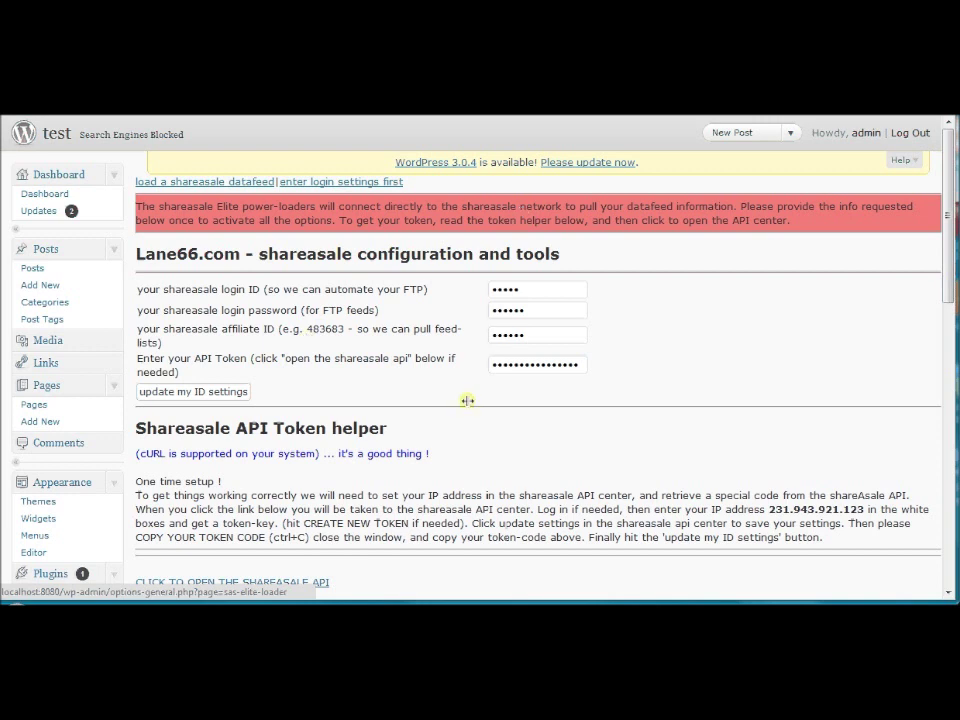
Review the shareasale login ID, password, affiliate ID and API token fields plus the token helper's IP address, and update the ID settings
left_click(513, 289)
double_click(513, 289)
double_click(540, 310)
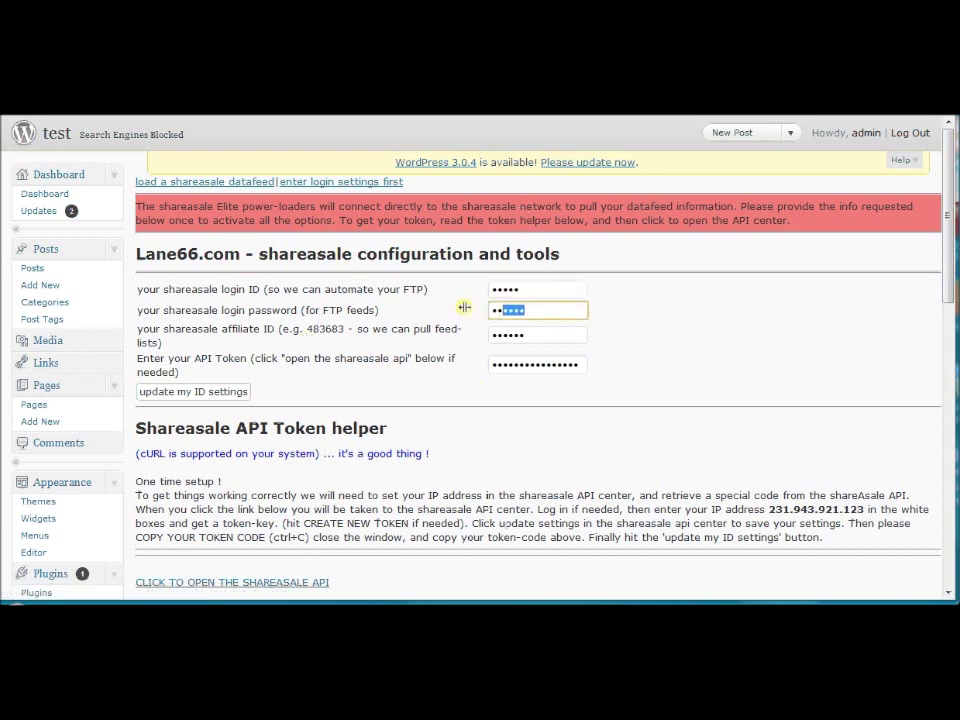
double_click(495, 335)
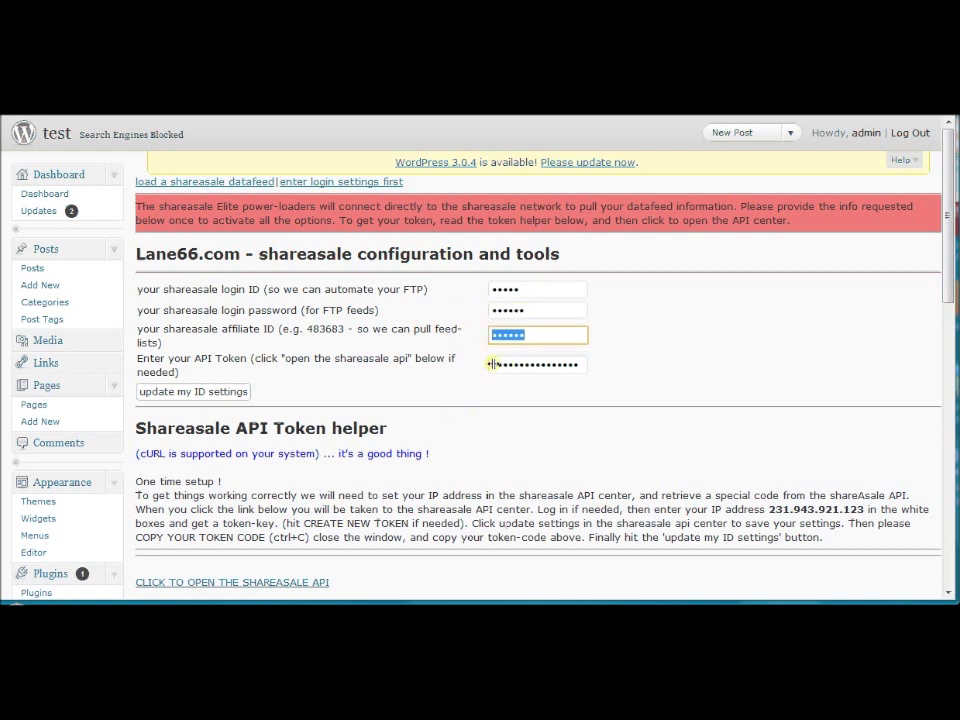
left_click_drag(490, 364, 590, 362)
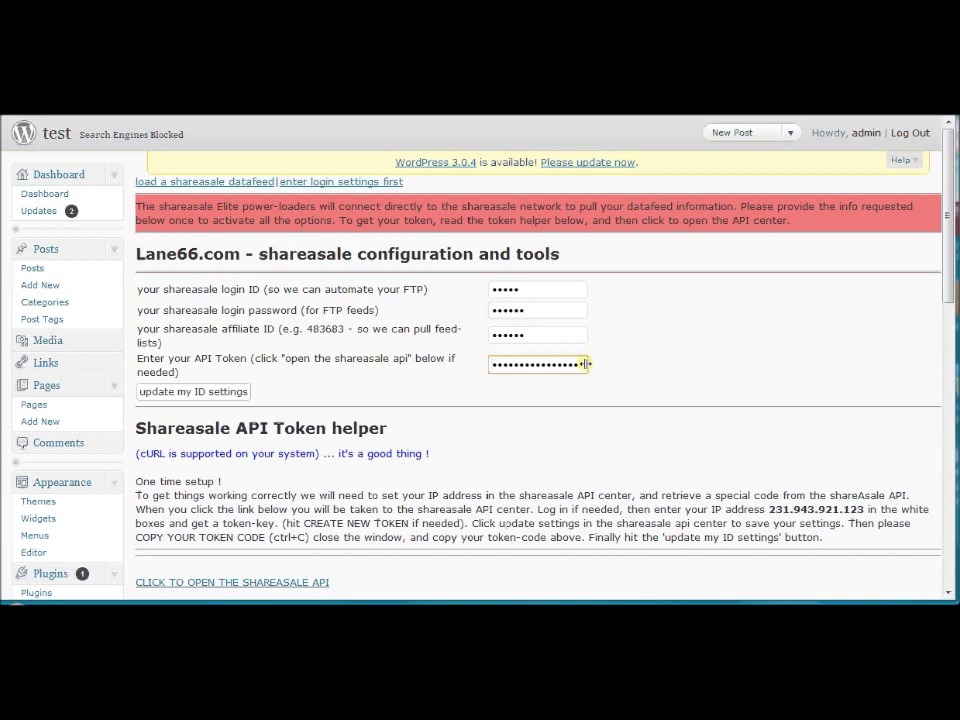
scroll(561, 393, "down", 2)
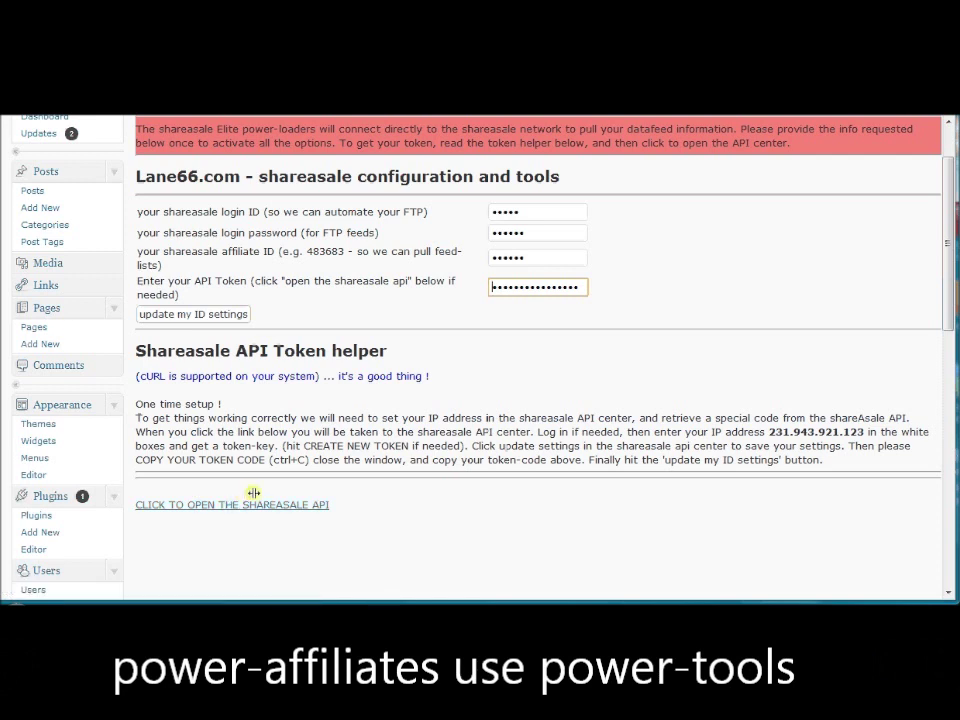
left_click(771, 432)
left_click_drag(771, 432, 862, 432)
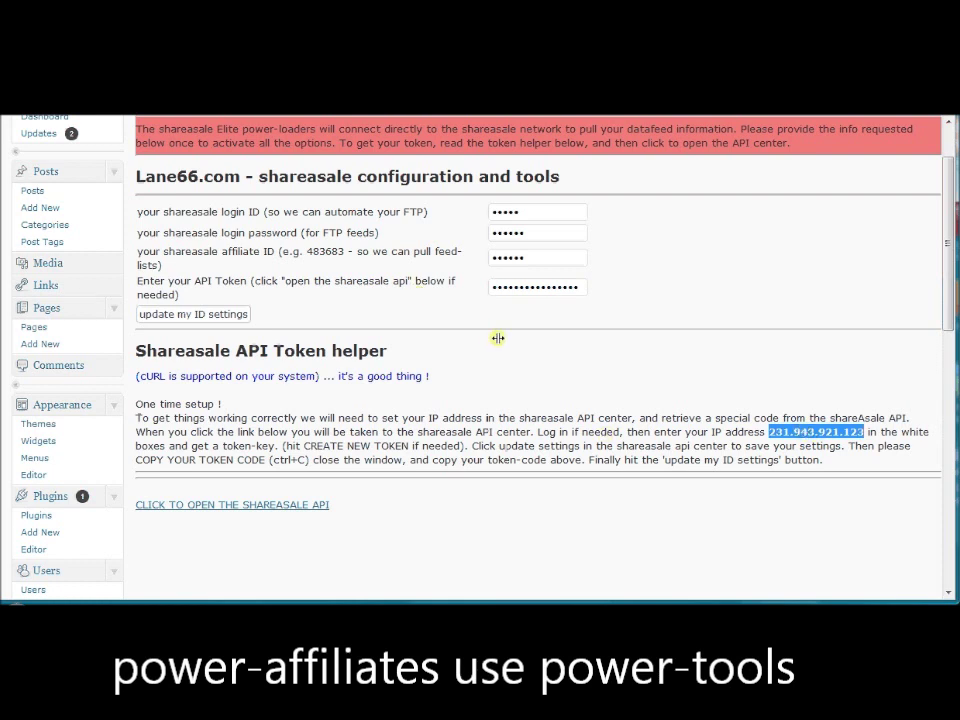
left_click_drag(576, 286, 491, 284)
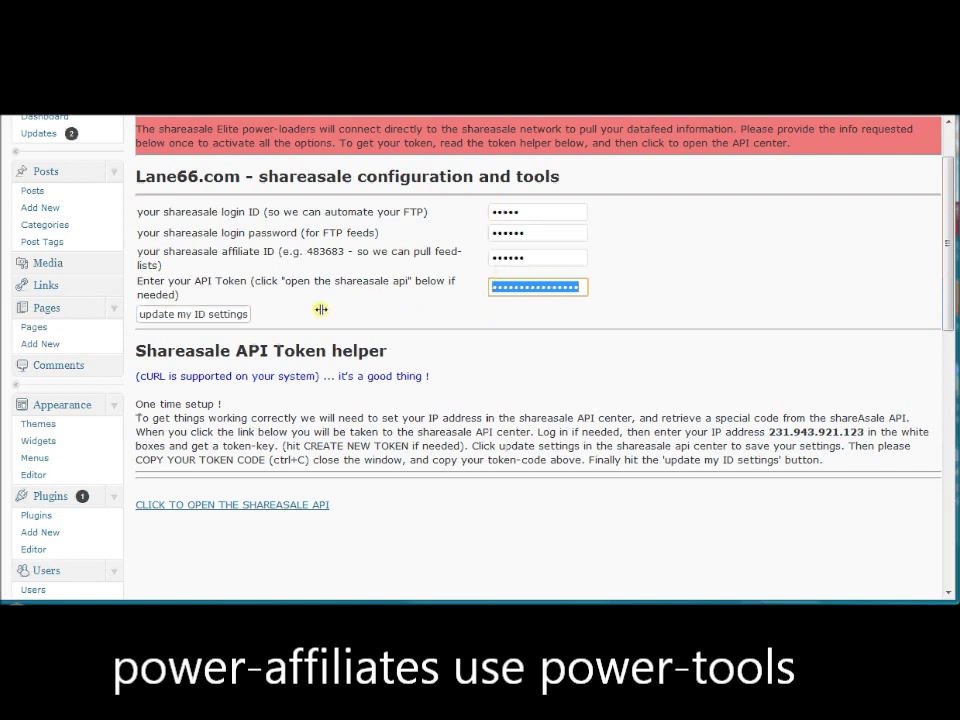
left_click(193, 314)
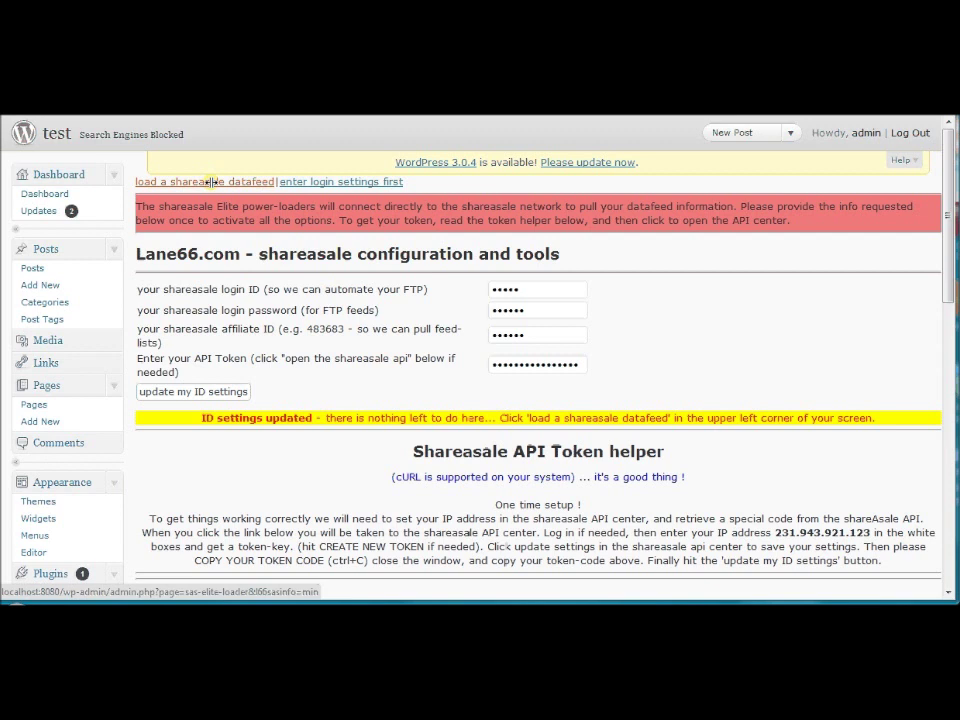
Open the shareasale datafeed loading page and look through the list of accessible feeds
left_click(211, 182)
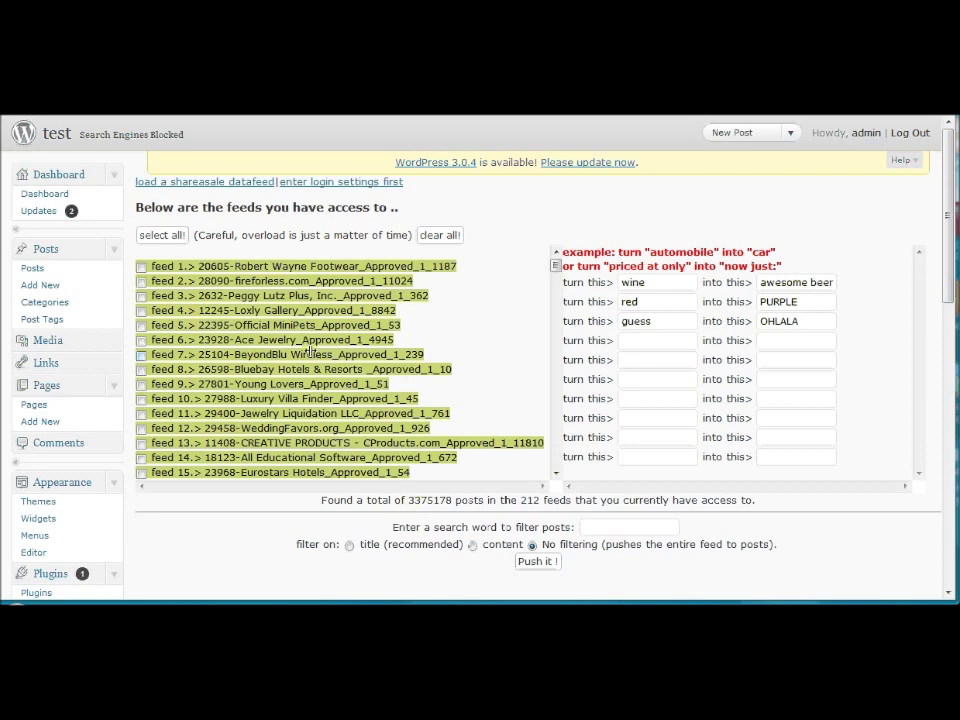
scroll(311, 346, "down", 7)
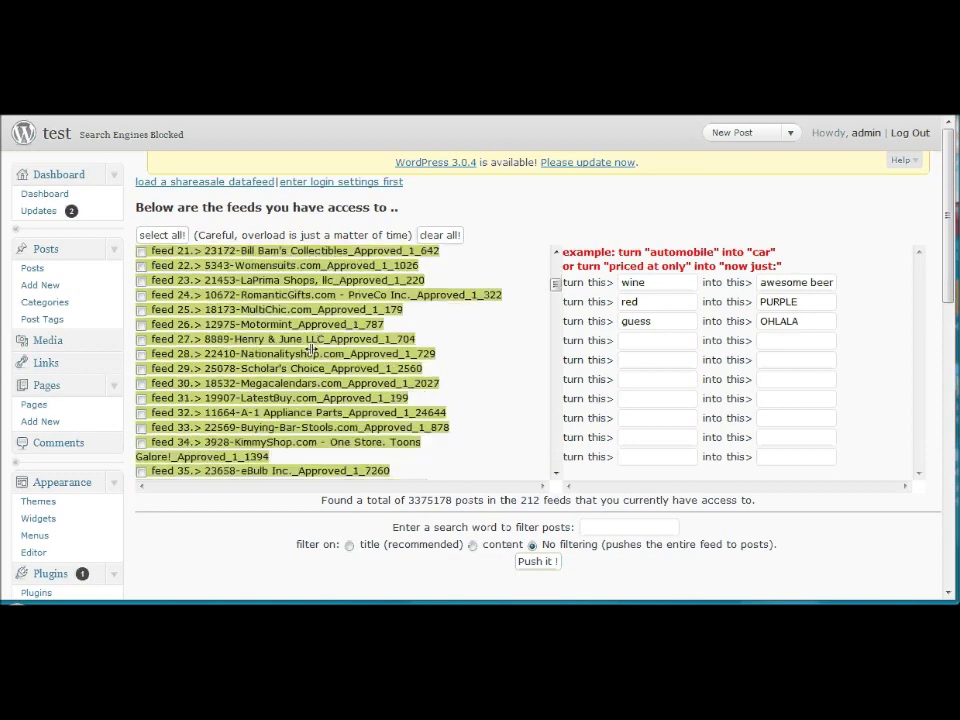
scroll(313, 347, "down", 3)
scroll(311, 346, "down", 12)
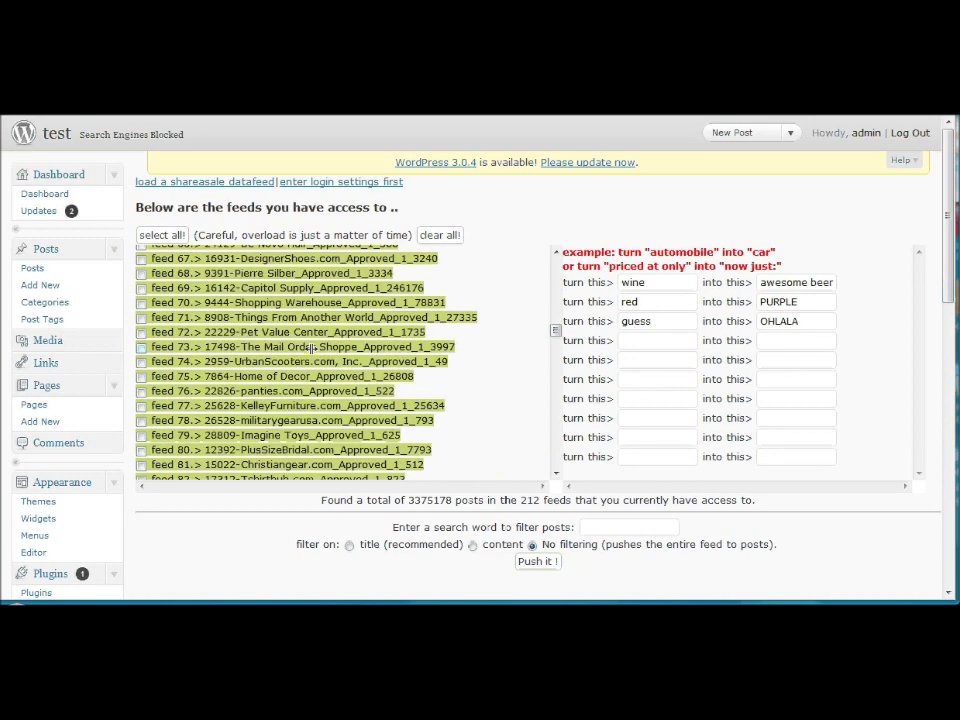
scroll(311, 348, "up", 14)
scroll(311, 350, "up", 8)
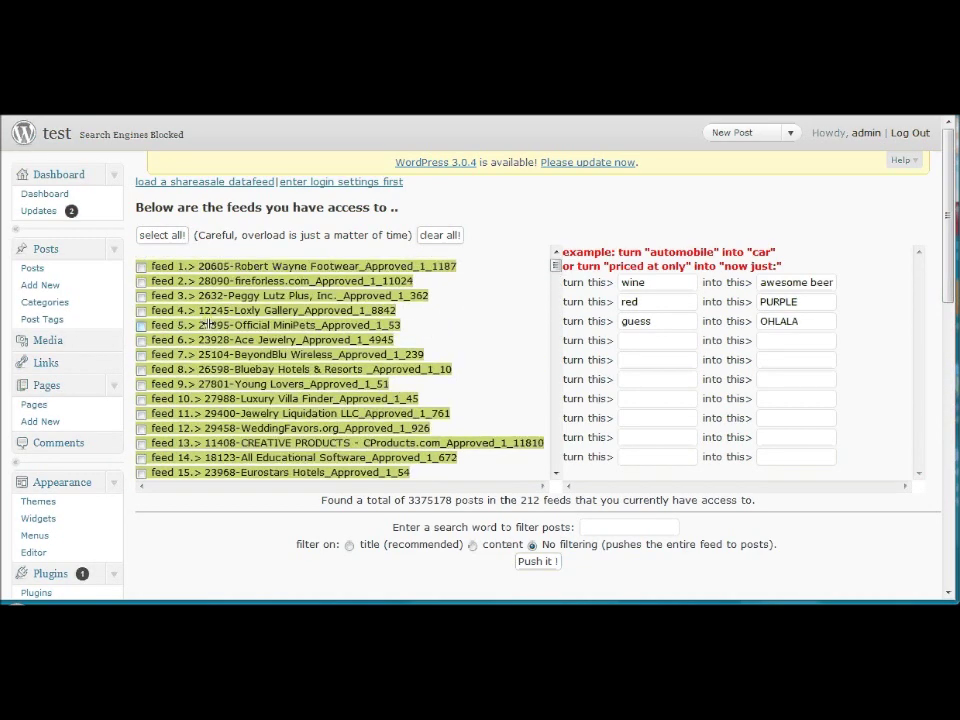
Select only feed 8, Bluebay Hotels & Resorts, push it to posts with no filtering, and review the run status
left_click(141, 325)
left_click(140, 325)
left_click(141, 369)
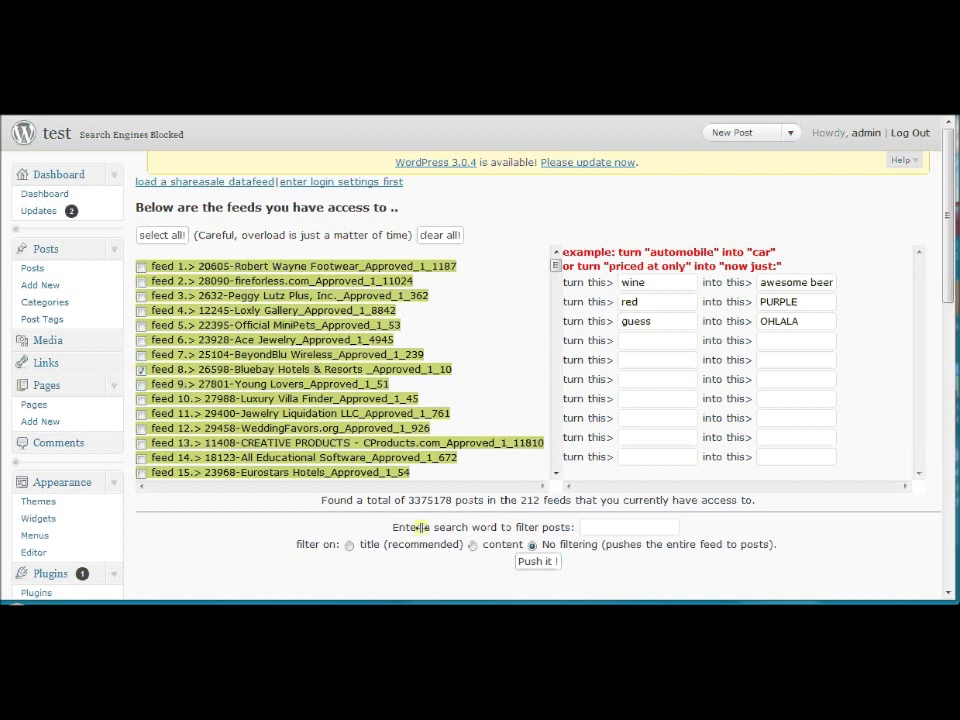
left_click(537, 561)
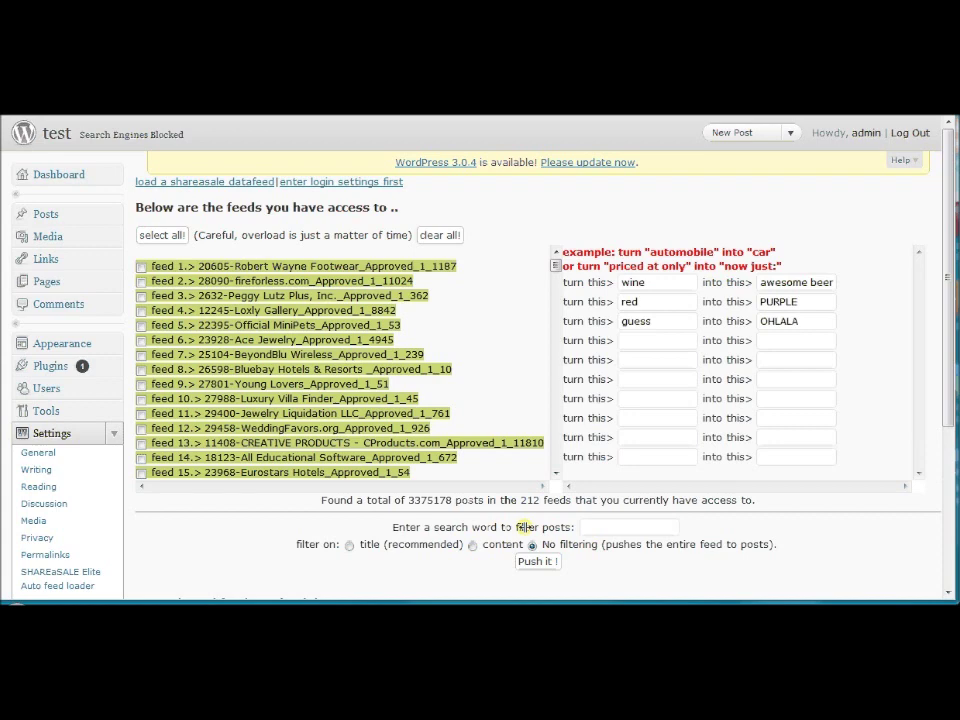
scroll(512, 470, "down", 4)
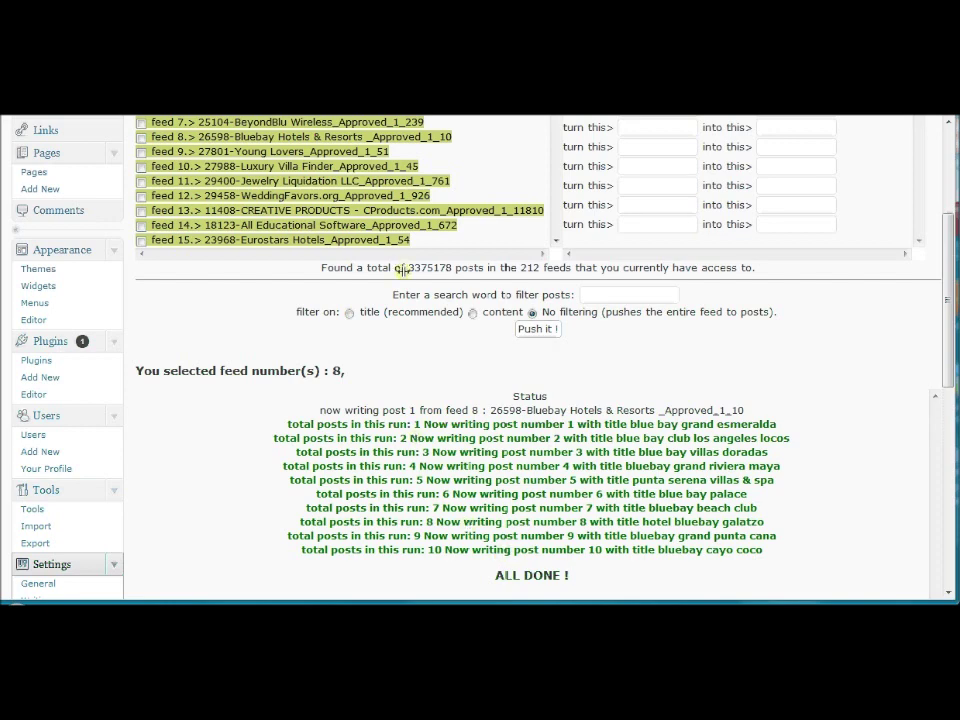
scroll(298, 205, "up", 4)
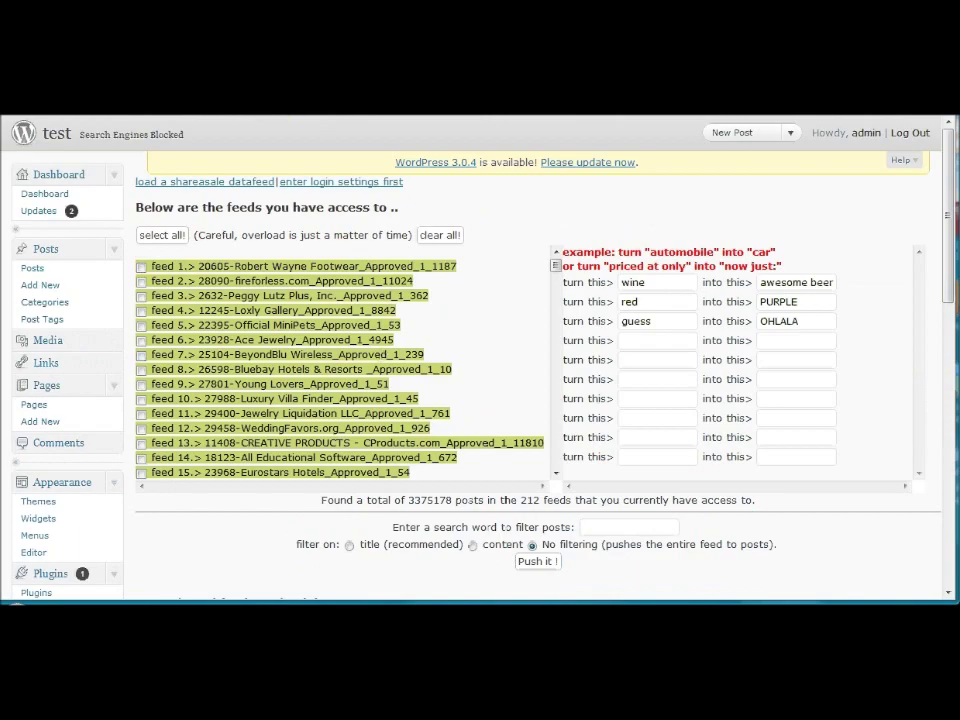
Reload the test site's front page, view the bluebay grand punta cana post, and return to the feed list
key("ctrl+Tab")
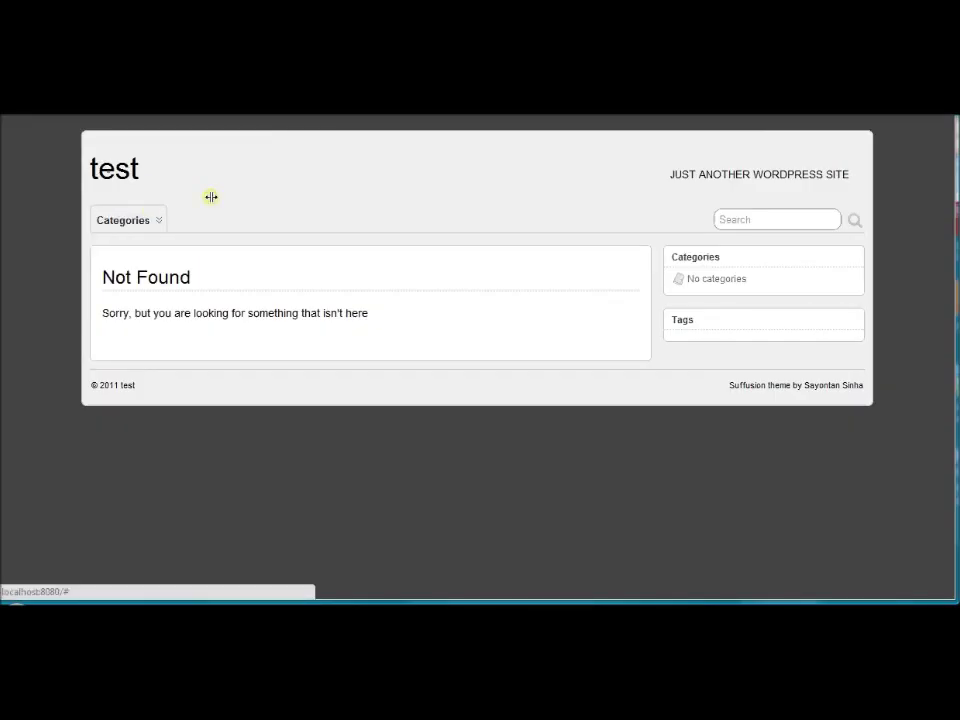
key("F5")
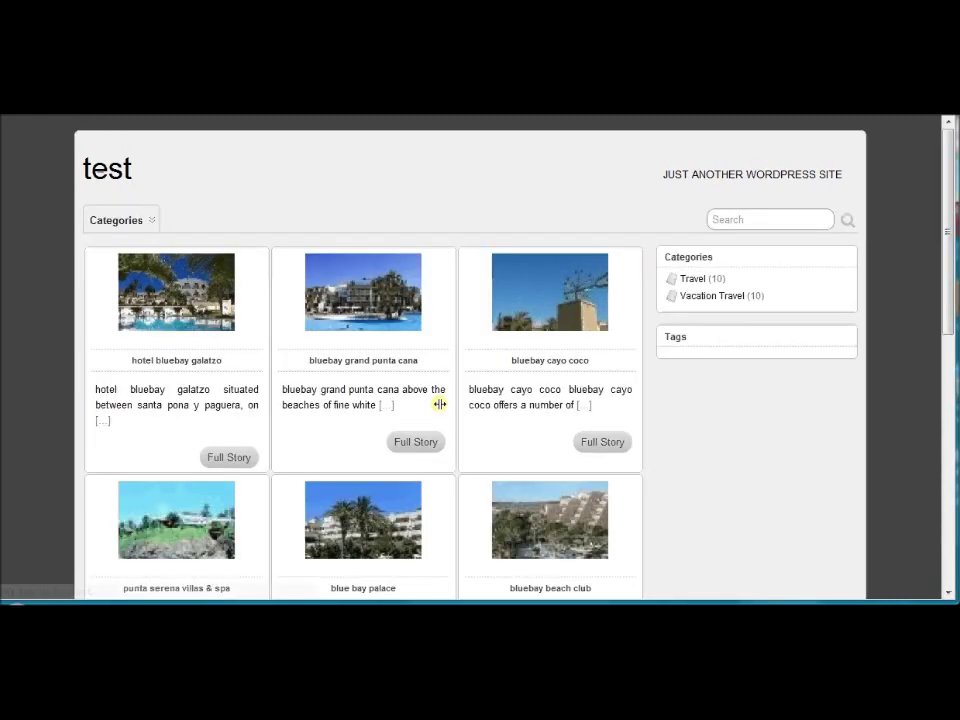
scroll(439, 404, "down", 6)
scroll(439, 404, "up", 4)
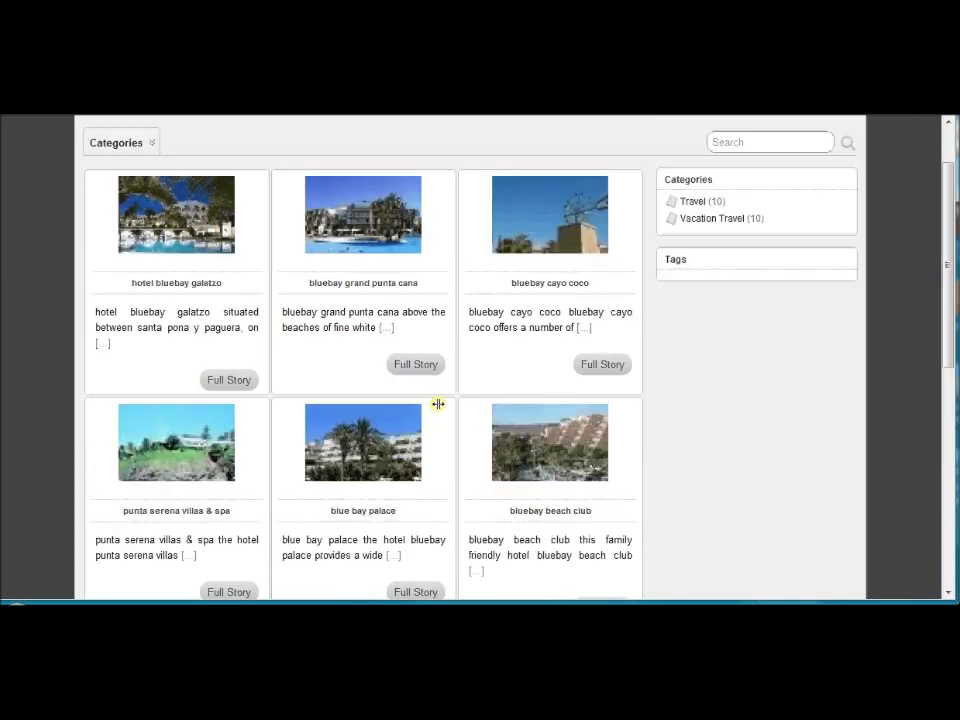
left_click(370, 227)
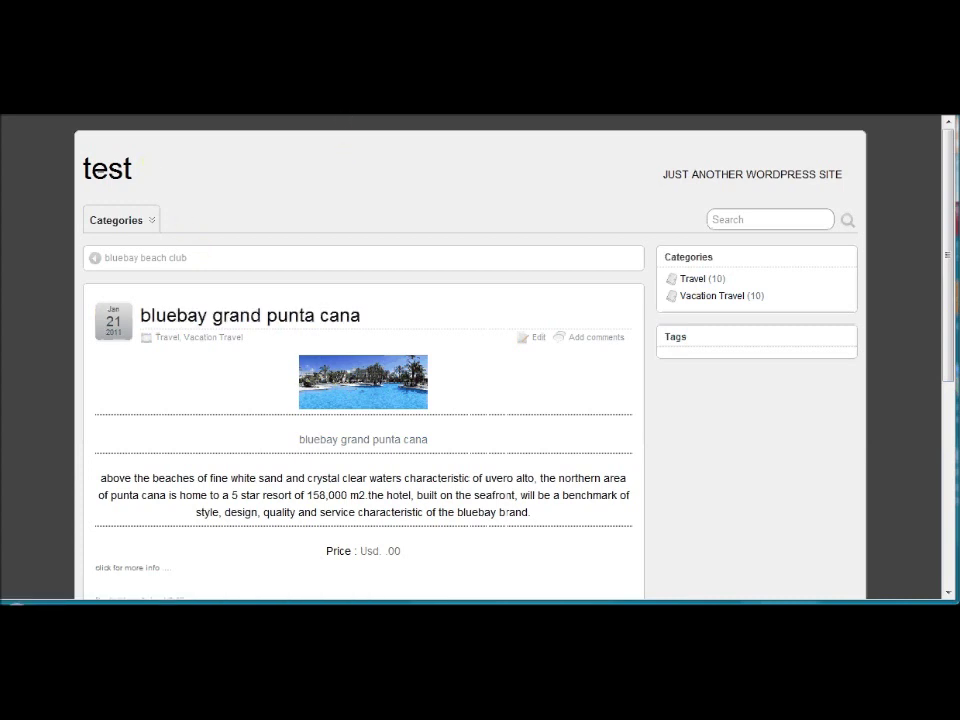
key("ctrl+Tab")
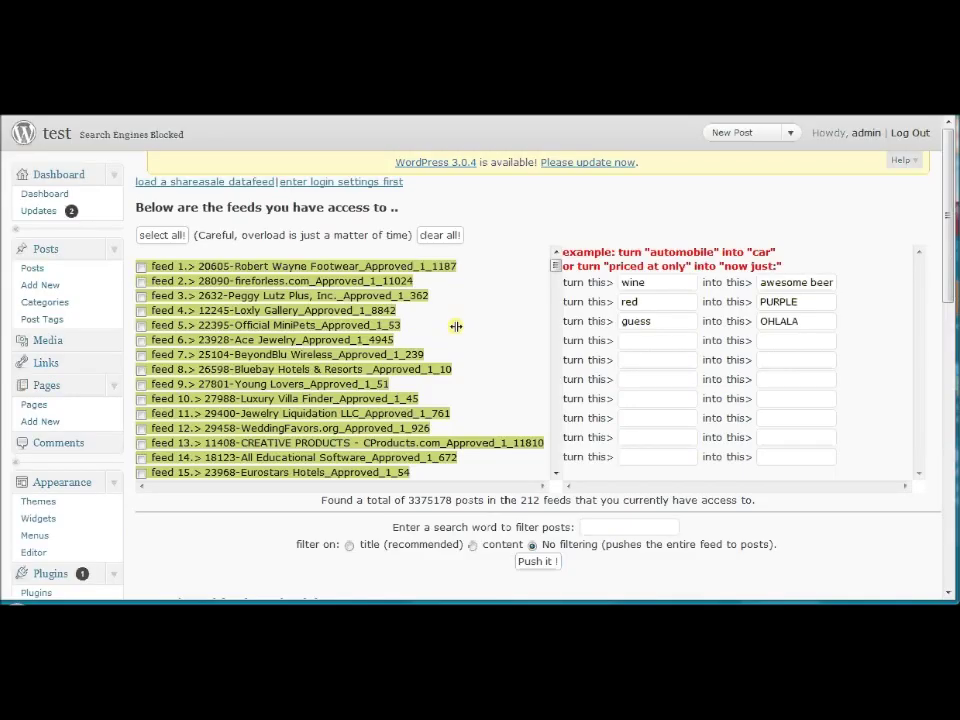
Try selecting individual feeds and all feeds at once, and clear the whole selection
left_click(141, 310)
left_click(141, 325)
left_click(141, 354)
left_click(162, 235)
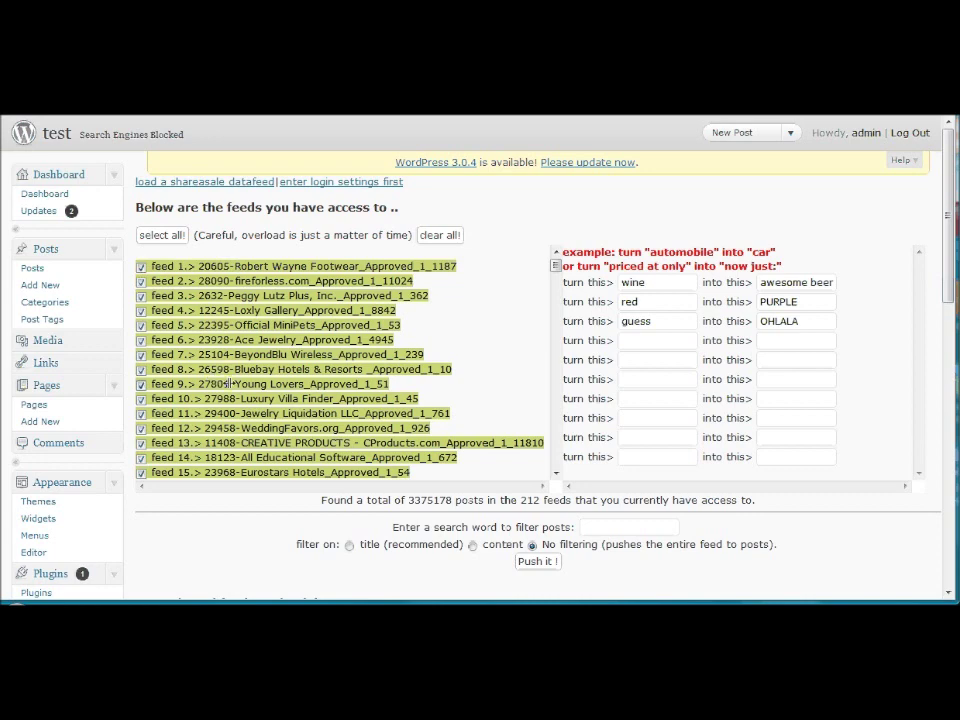
scroll(230, 384, "down", 8)
scroll(230, 384, "up", 8)
left_click(141, 325)
left_click(432, 235)
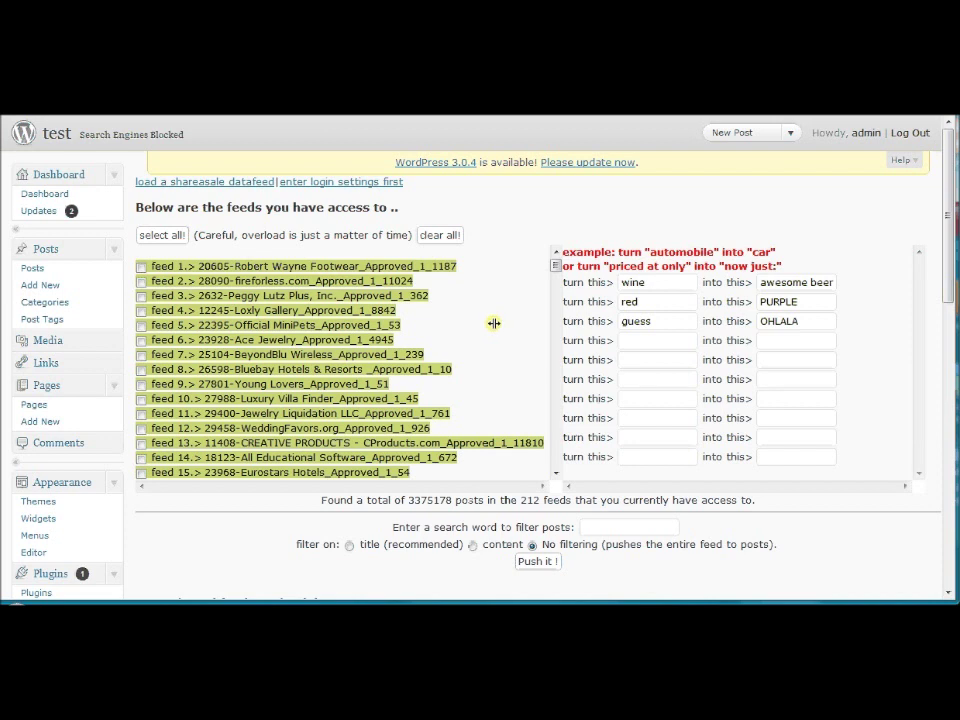
Push feed 8, Bluebay Hotels & Resorts, to posts again with no filtering and check how its entries are handled
left_click(141, 369)
scroll(329, 367, "down", 1)
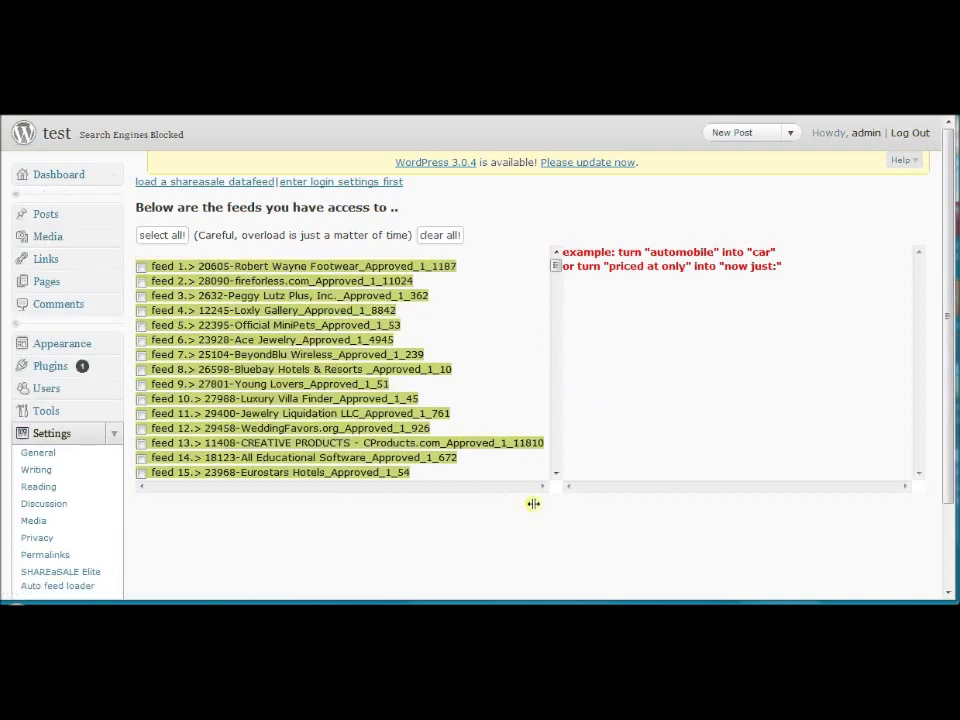
scroll(533, 503, "down", 2)
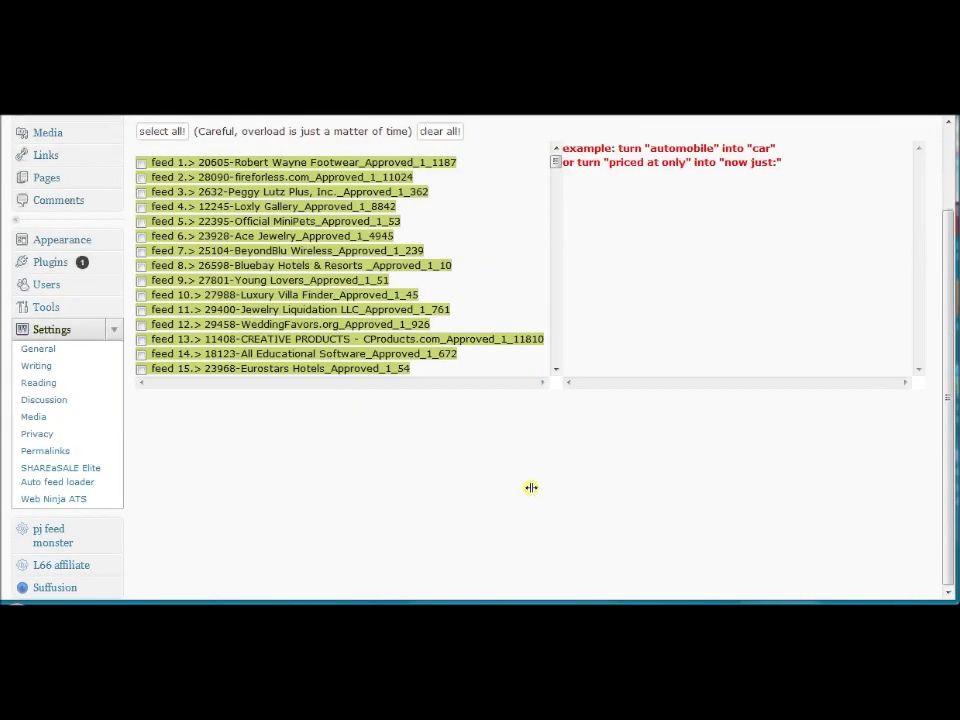
scroll(529, 486, "down", 5)
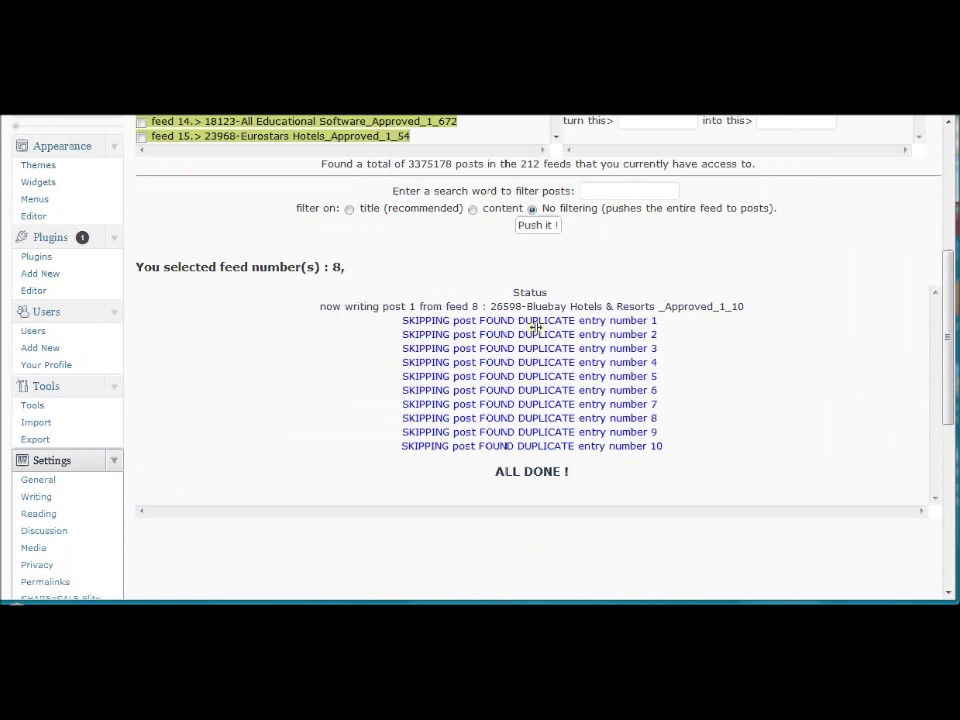
Select feed 9, Young Lovers, and examine the word replacement that turns "wine" into "awesome beer"
scroll(221, 326, "up", 6)
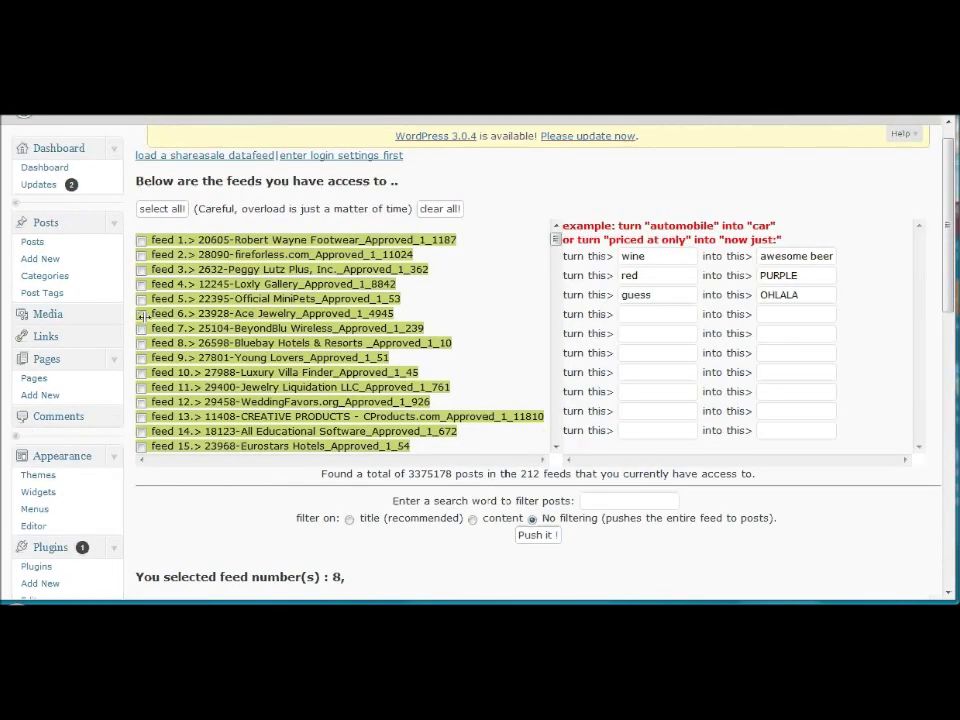
left_click(142, 357)
left_click_drag(646, 256, 621, 256)
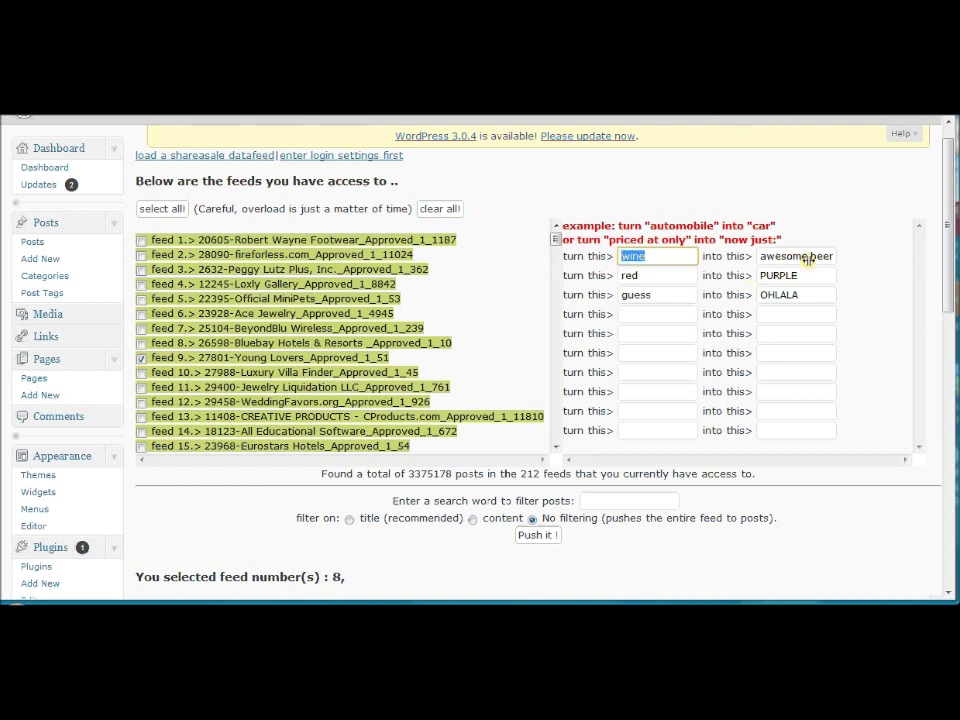
left_click_drag(756, 256, 872, 257)
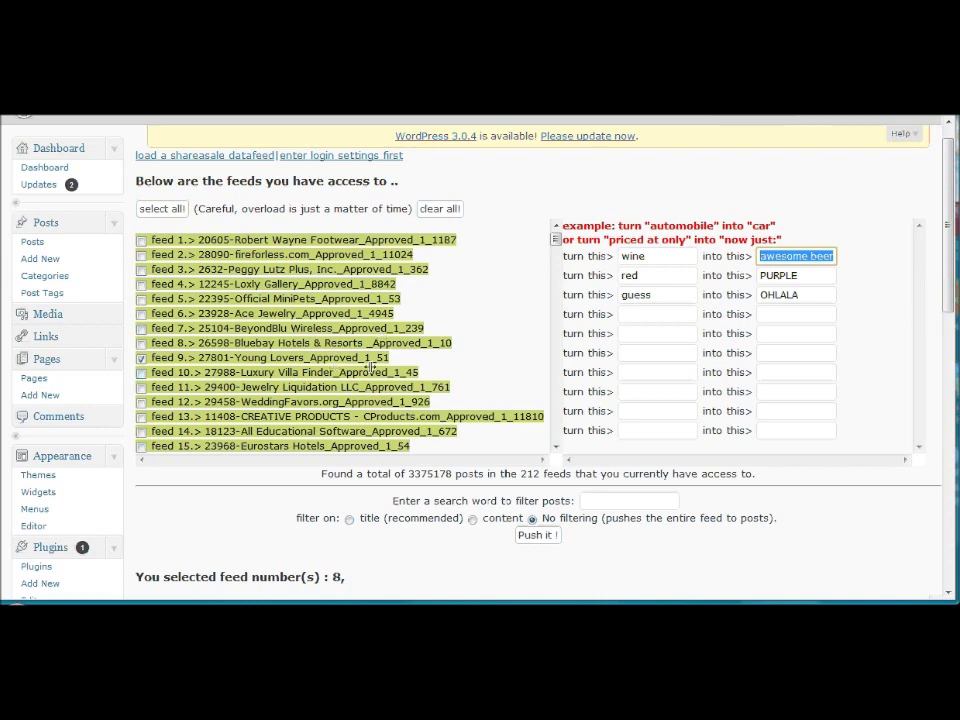
Select feed 212, Cellars Wine Club, for loading and review the wine replacement pair that applies to it
left_click_drag(549, 247, 553, 430)
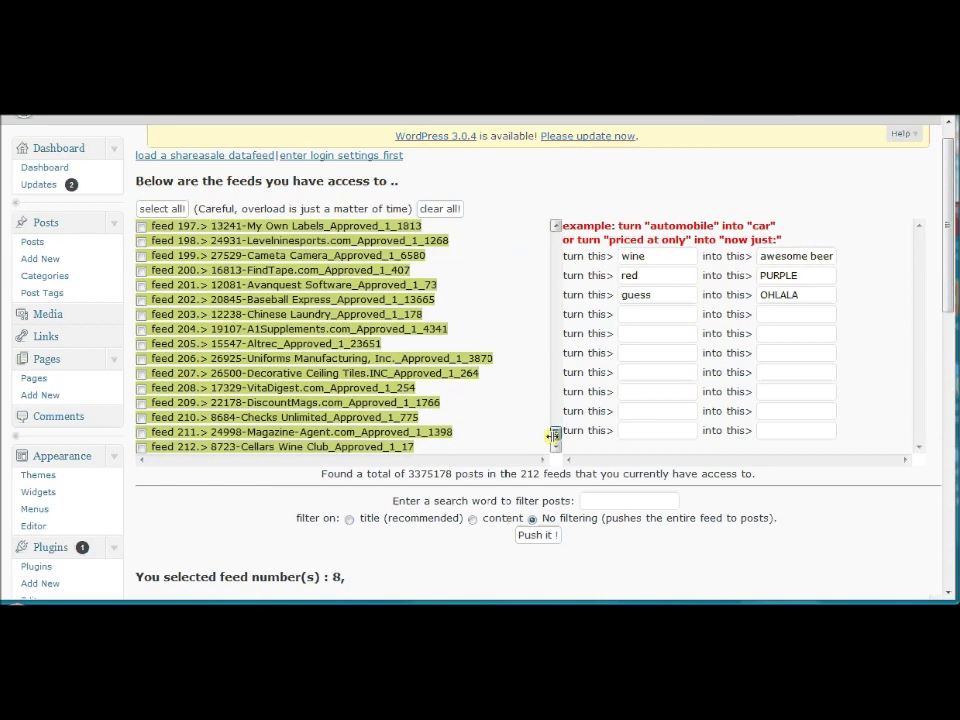
left_click(140, 447)
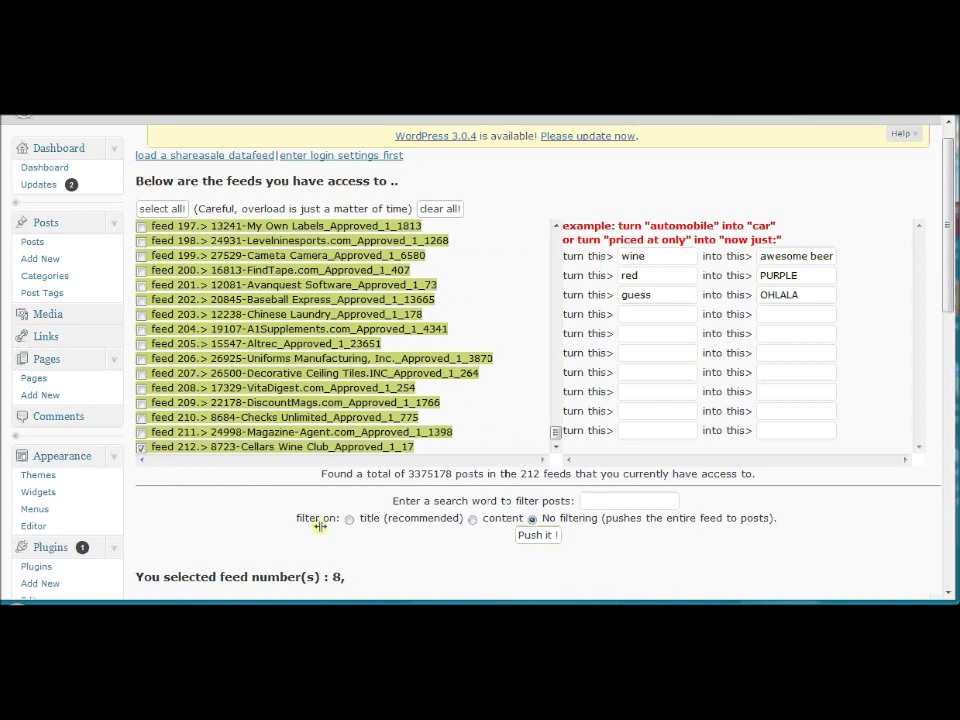
left_click_drag(646, 257, 605, 268)
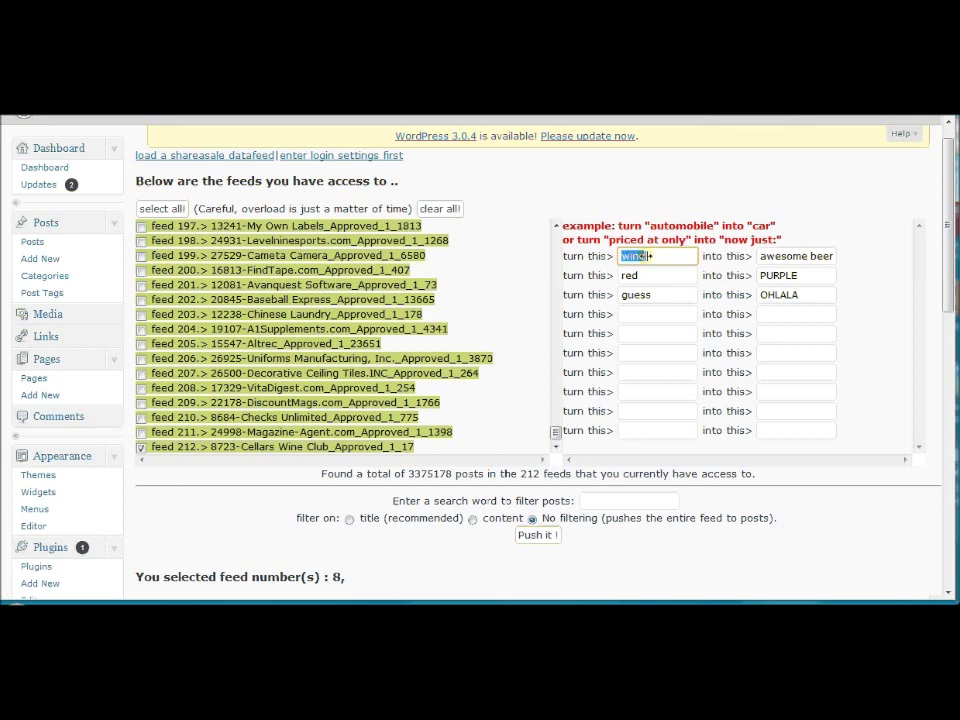
left_click_drag(755, 256, 857, 302)
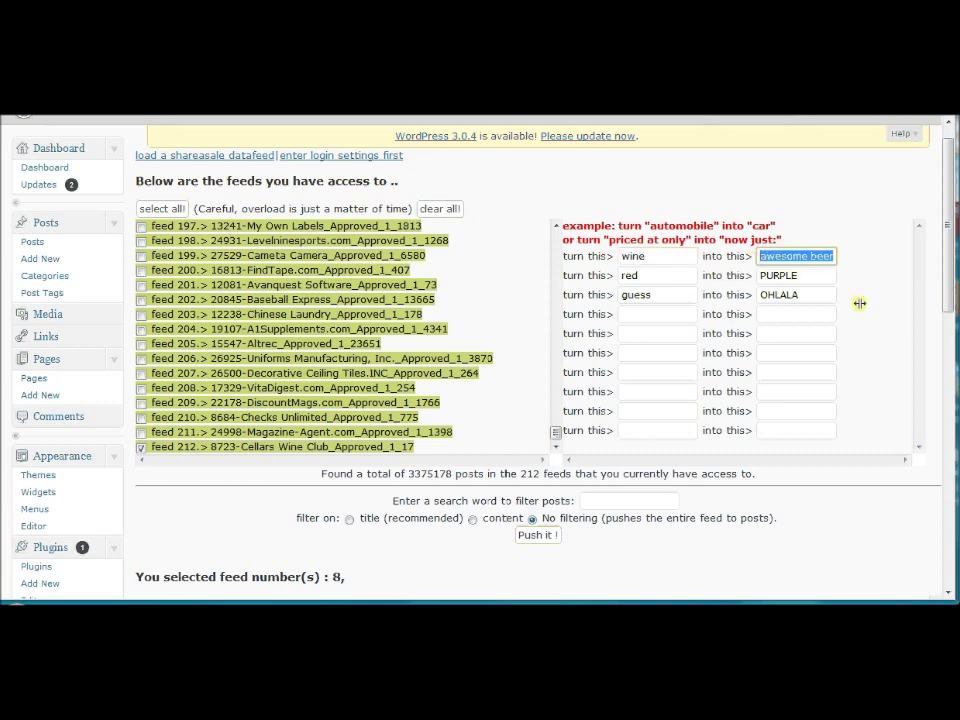
Push feeds 9 and 212 to posts with no filtering and follow the writing progress in the status log
scroll(857, 337, "down", 3)
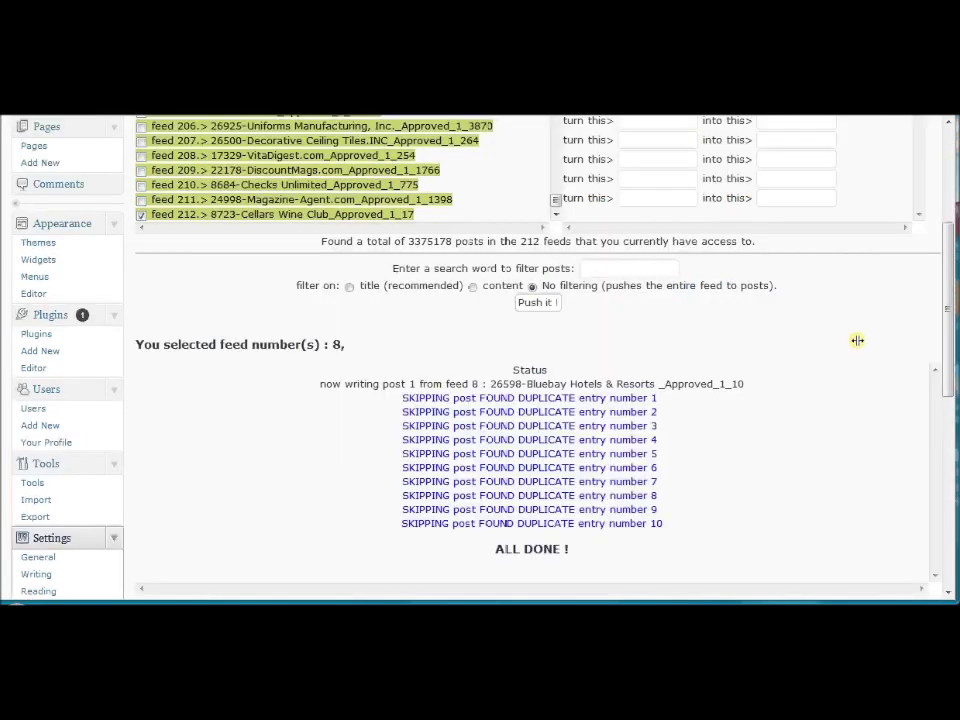
left_click(540, 302)
scroll(557, 330, "up", 4)
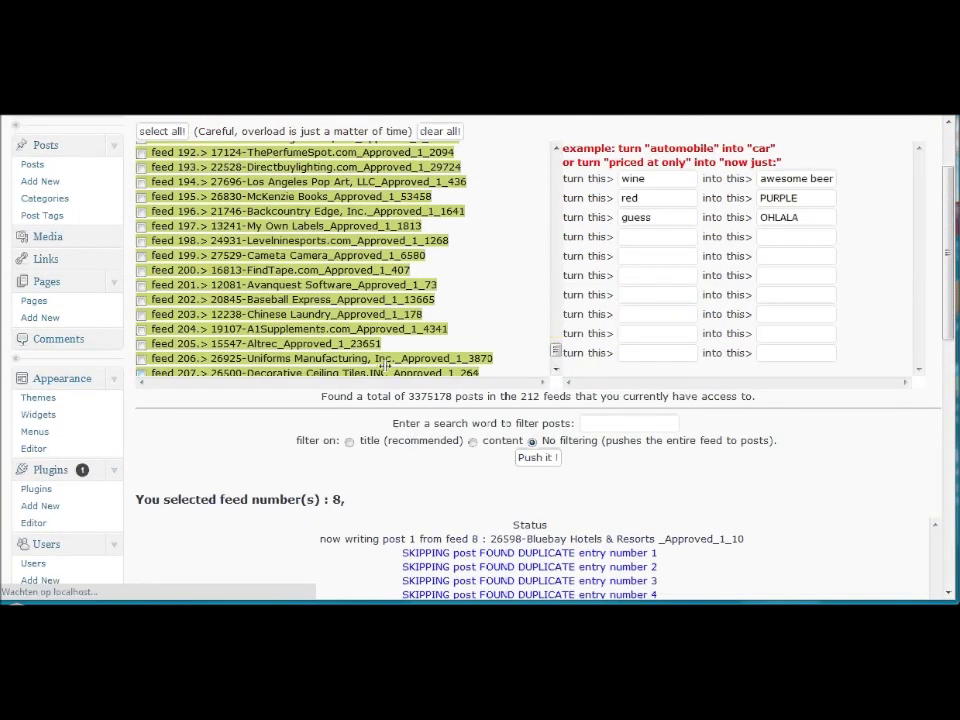
scroll(456, 318, "down", 3)
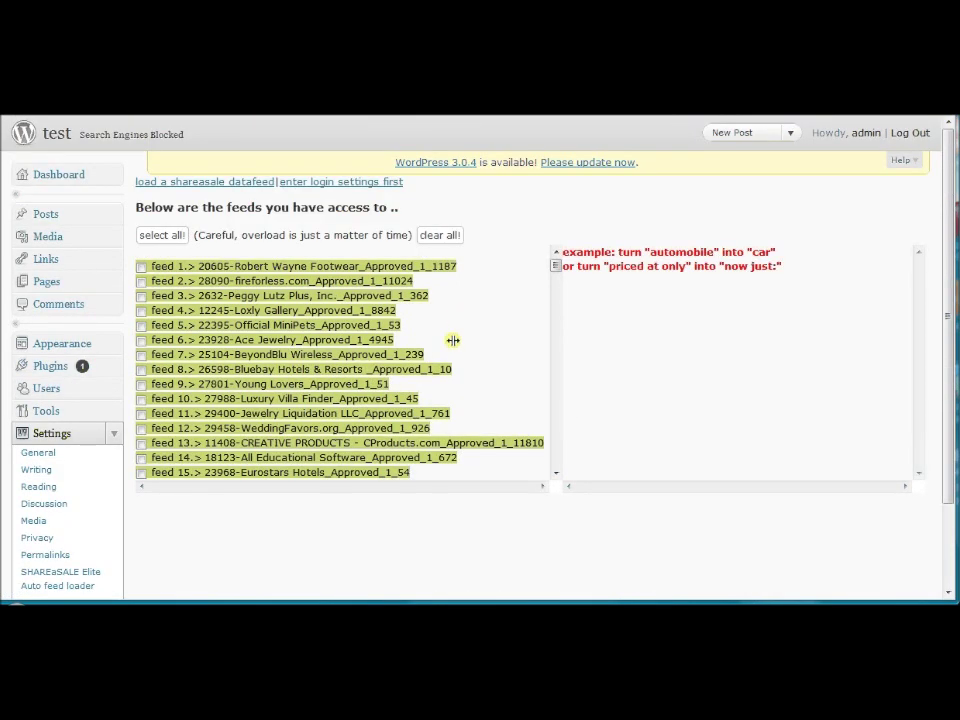
scroll(453, 341, "down", 6)
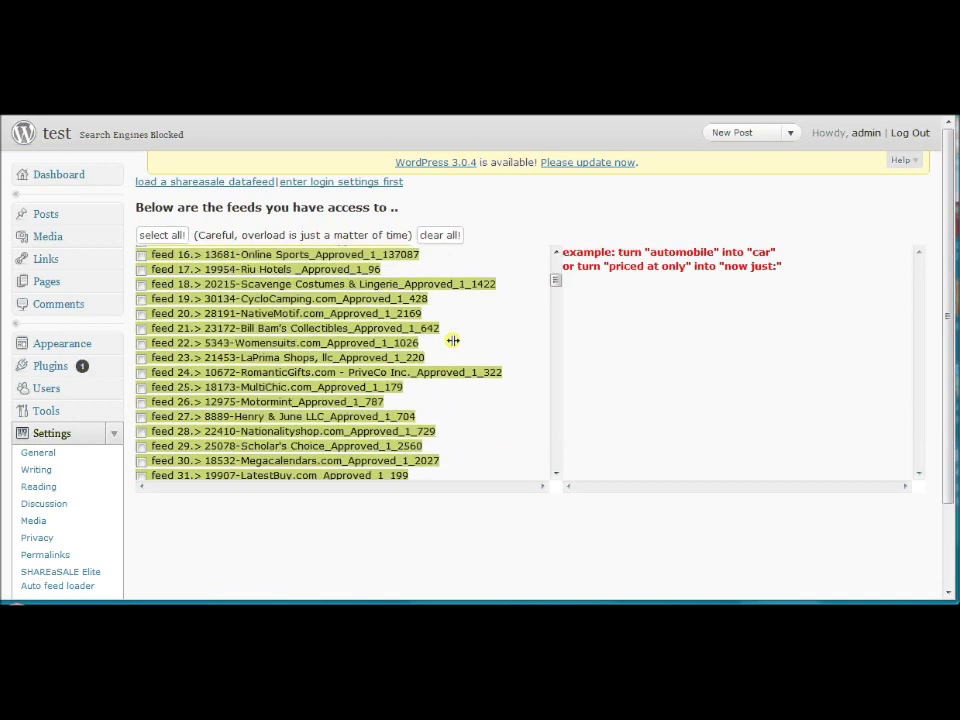
scroll(433, 473, "down", 3)
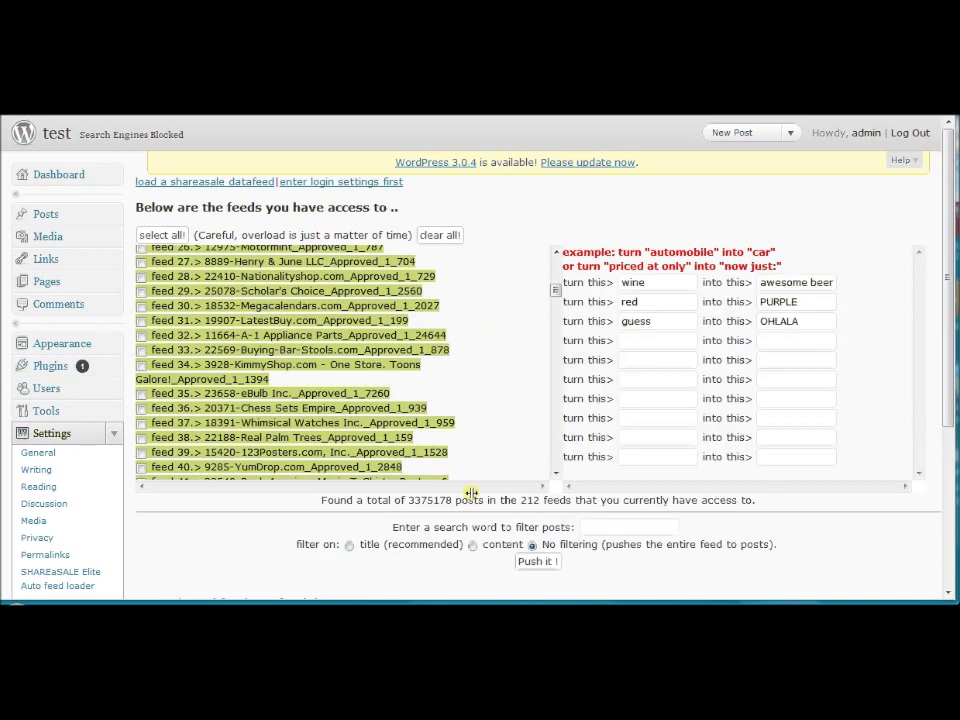
scroll(467, 488, "down", 1)
scroll(465, 484, "down", 1)
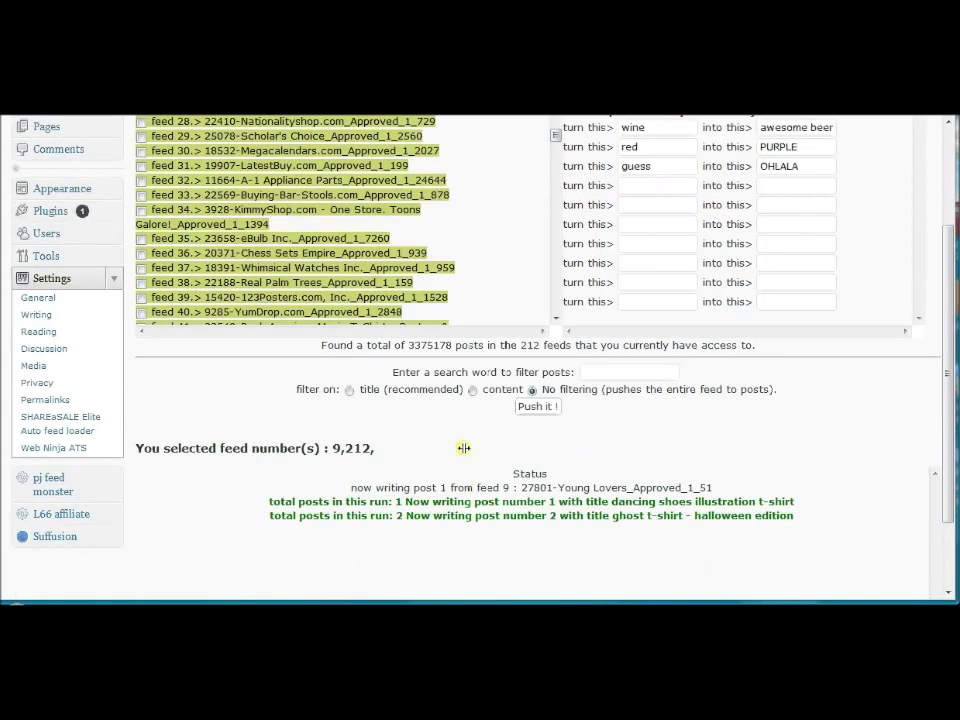
scroll(464, 448, "down", 1)
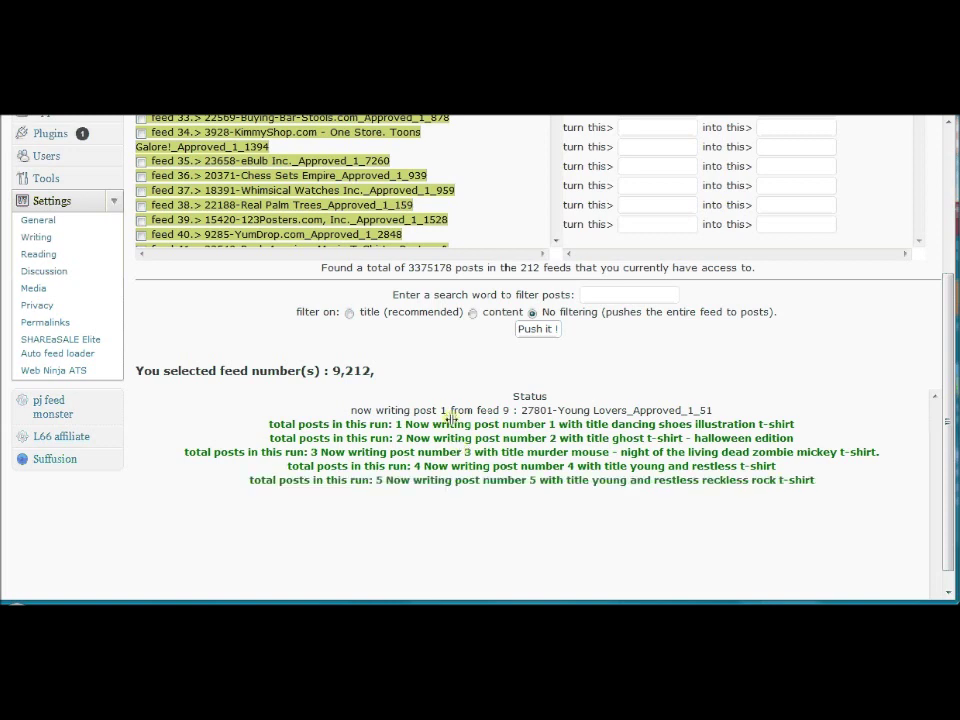
Push only feed 212, Cellars Wine Club, to posts with no filtering and compare its log with the replacement pairs
scroll(445, 450, "up", 5)
scroll(438, 451, "down", 10)
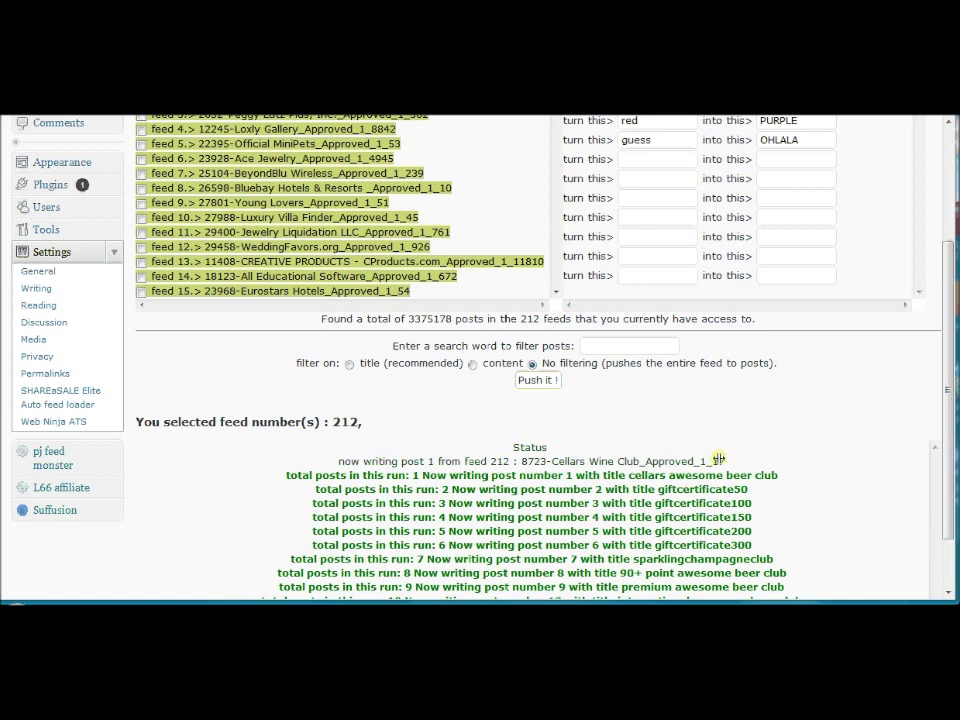
left_click_drag(727, 458, 521, 461)
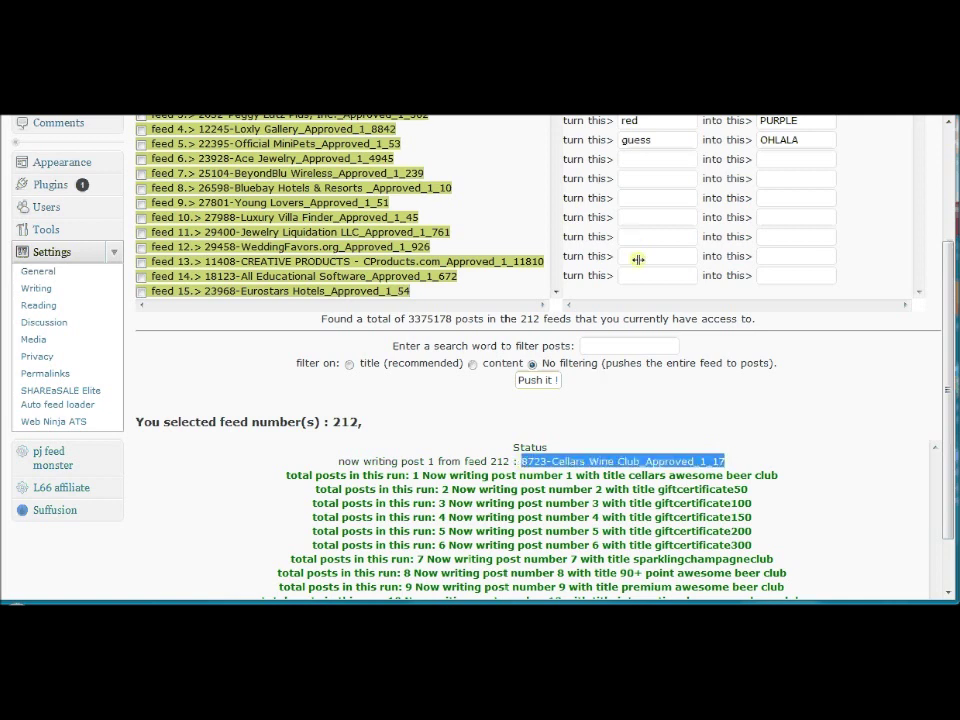
scroll(637, 259, "up", 2)
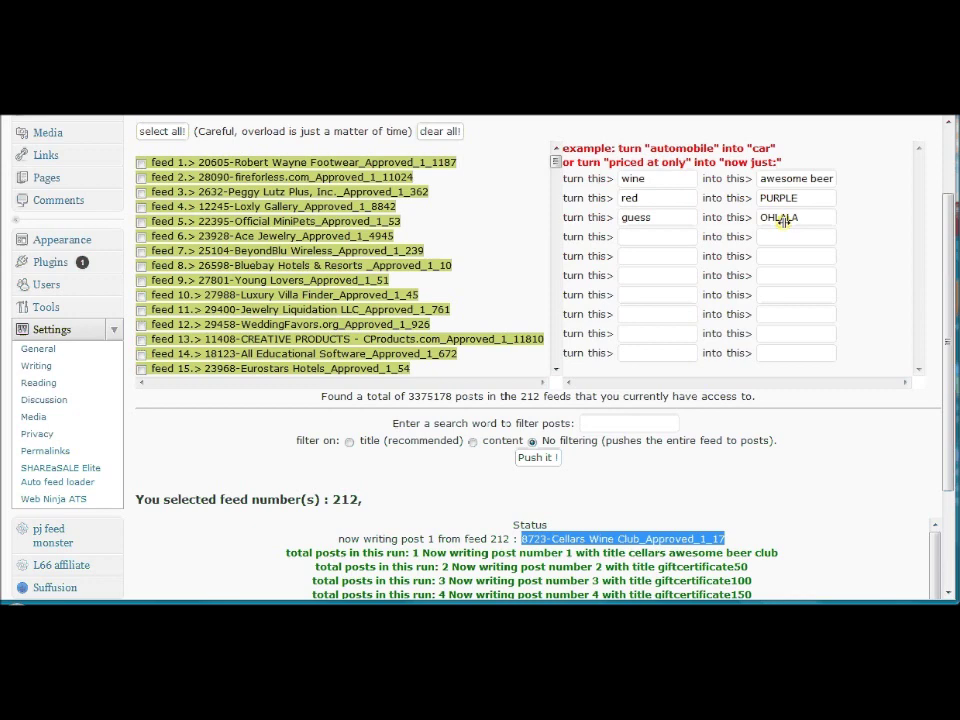
scroll(267, 314, "up", 2)
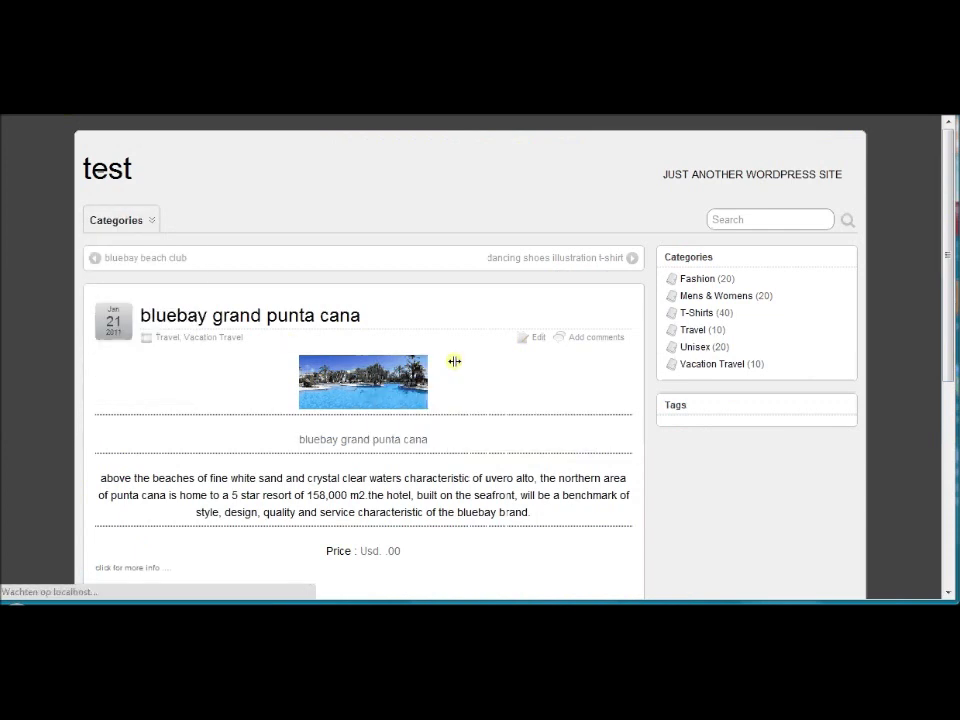
Switch to the test site, open the Food category and examine the imported wine club posts
scroll(540, 361, "down", 2)
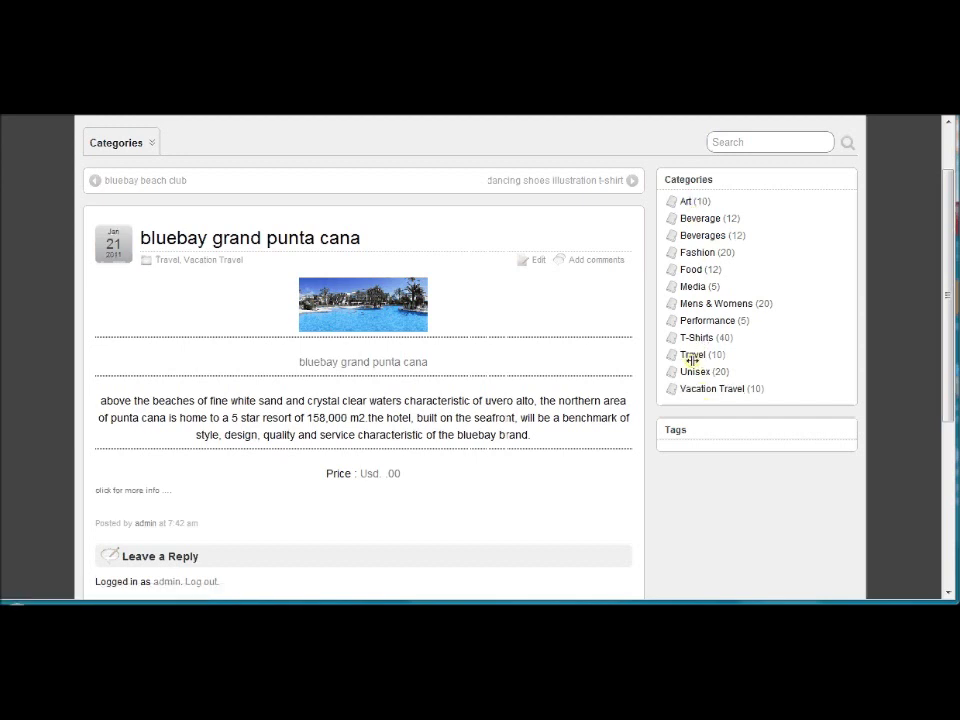
left_click(688, 268)
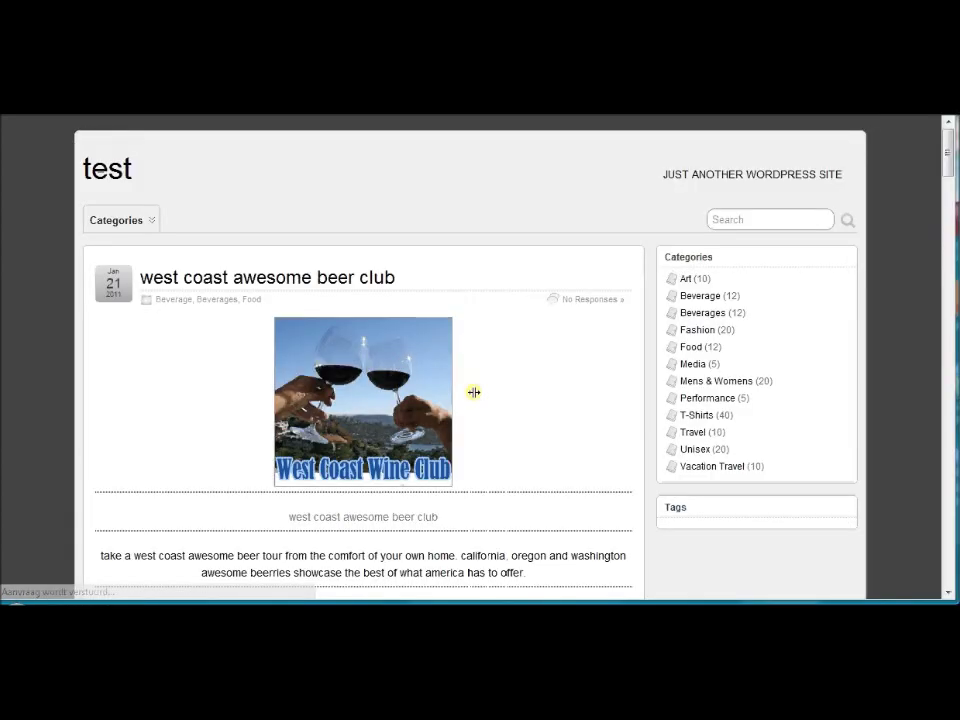
scroll(474, 392, "down", 1)
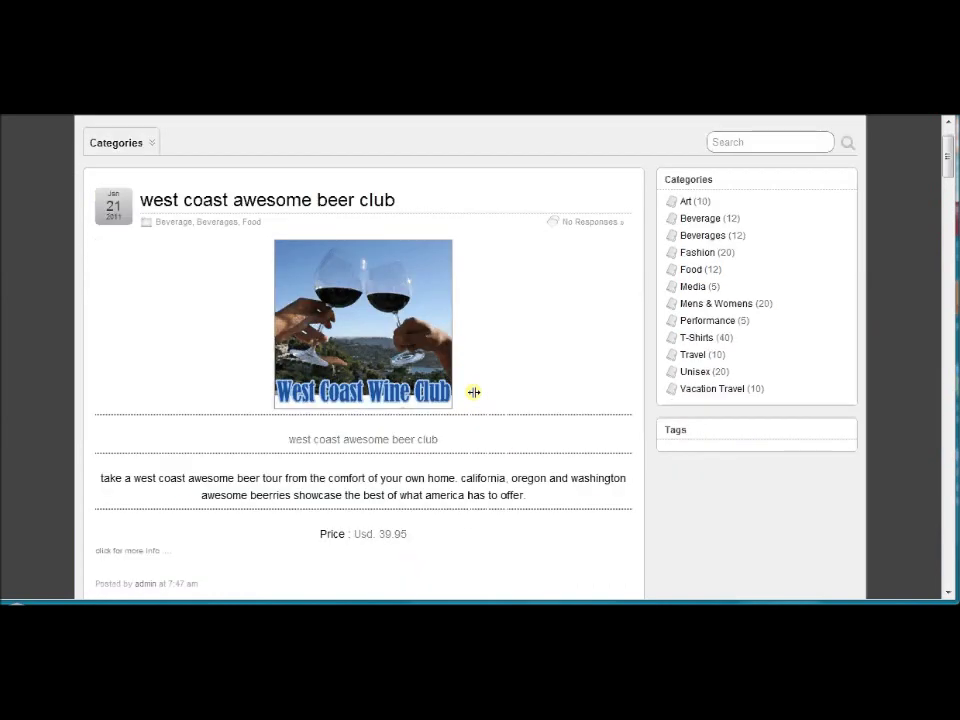
scroll(474, 392, "down", 1)
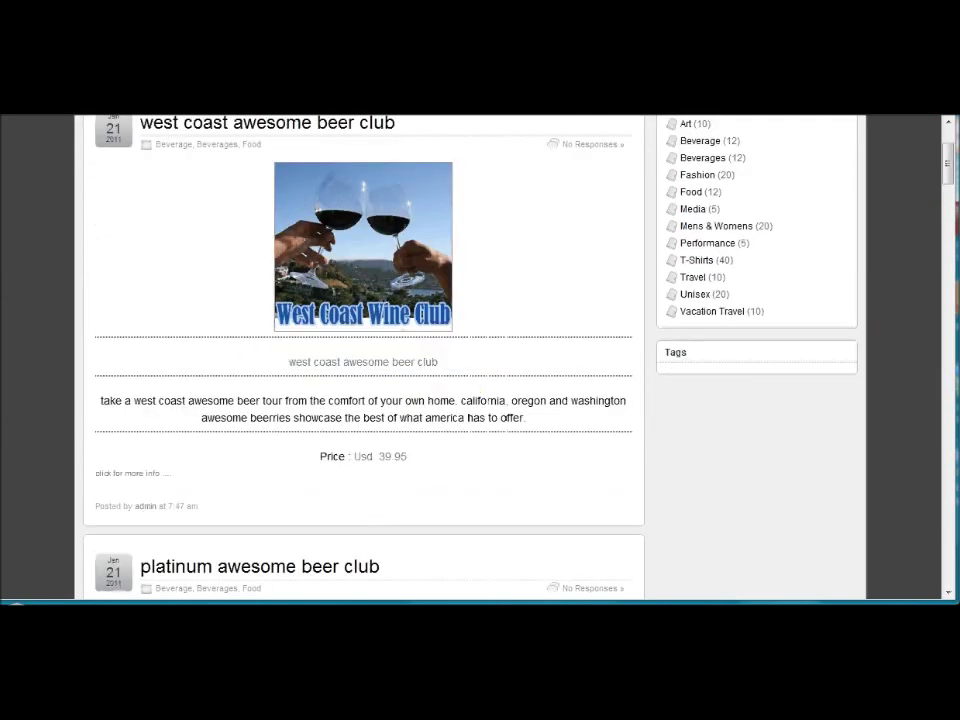
Compare the "wine" to "awesome beer" replacement pair in the feed loader with the West Coast club post's description
key("ctrl+Tab")
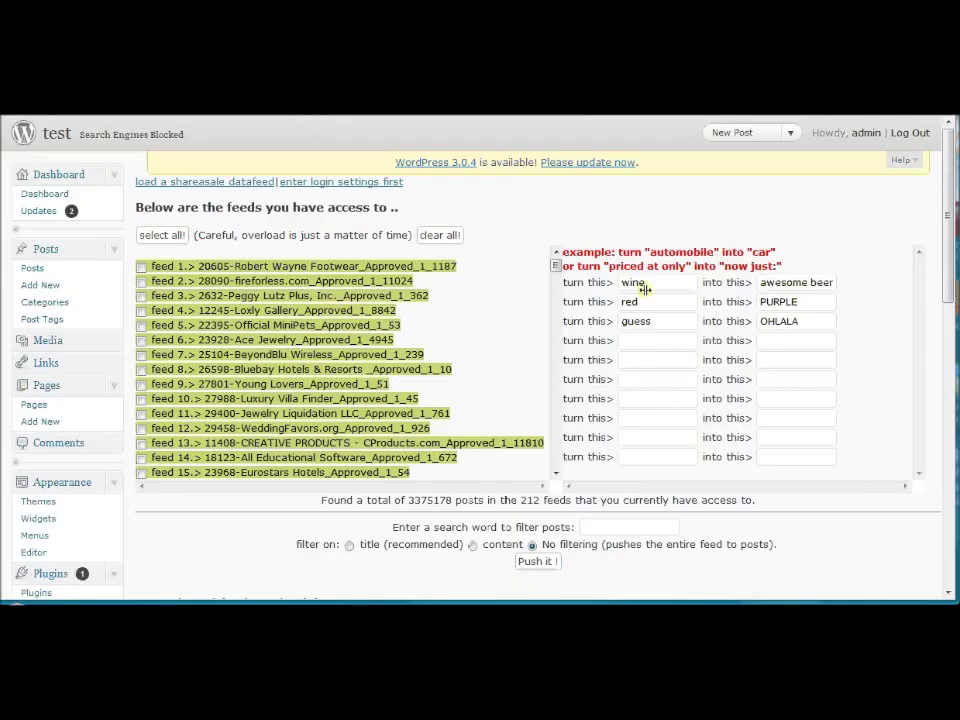
double_click(634, 282)
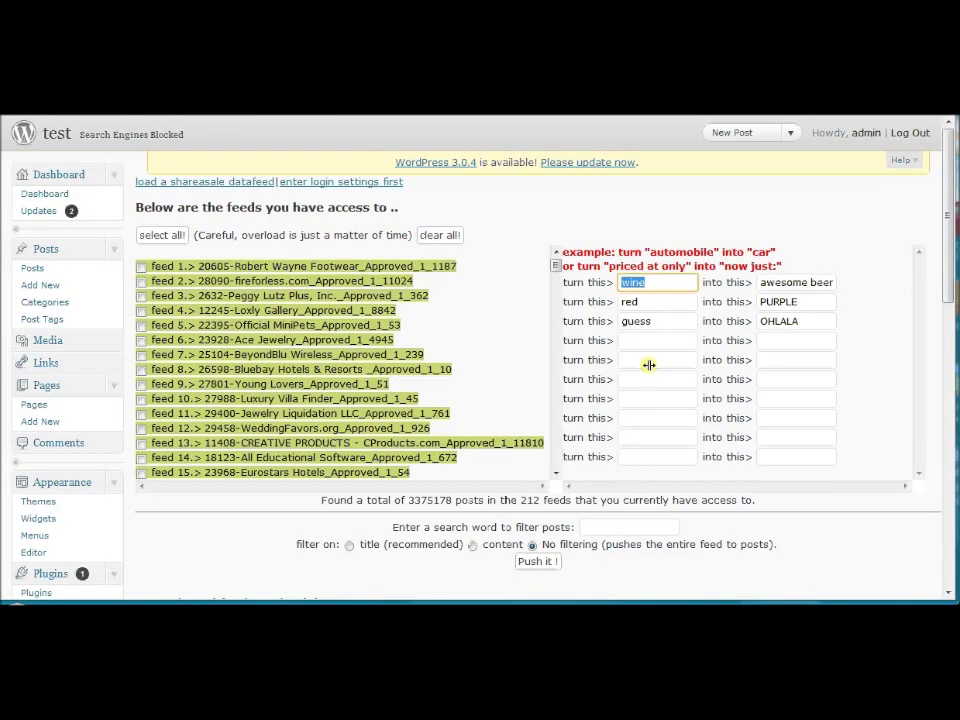
left_click(759, 282)
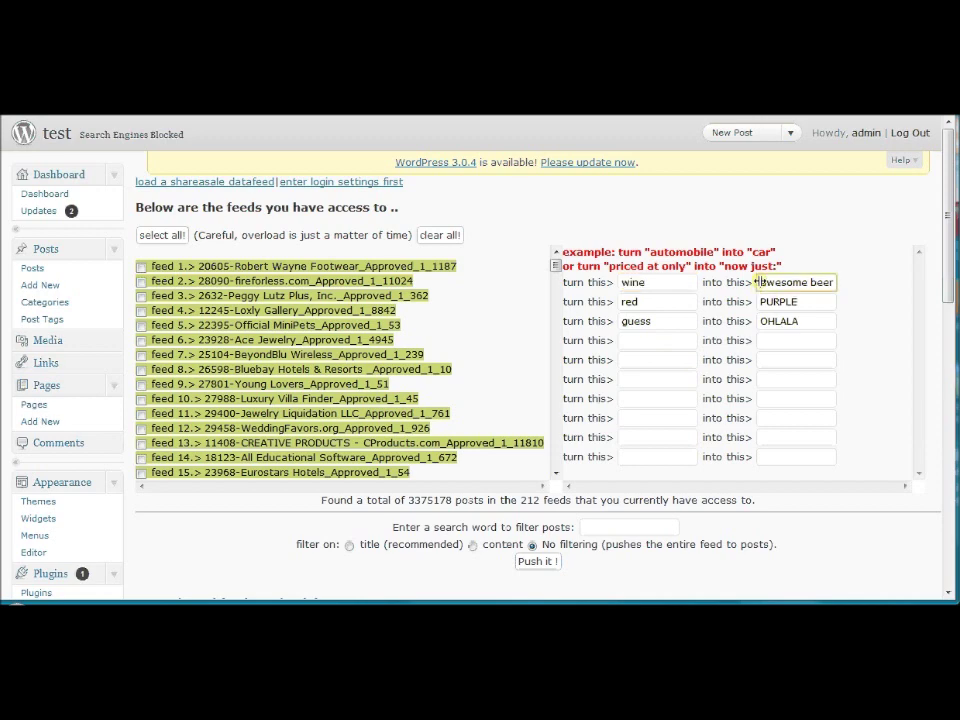
left_click_drag(759, 282, 840, 281)
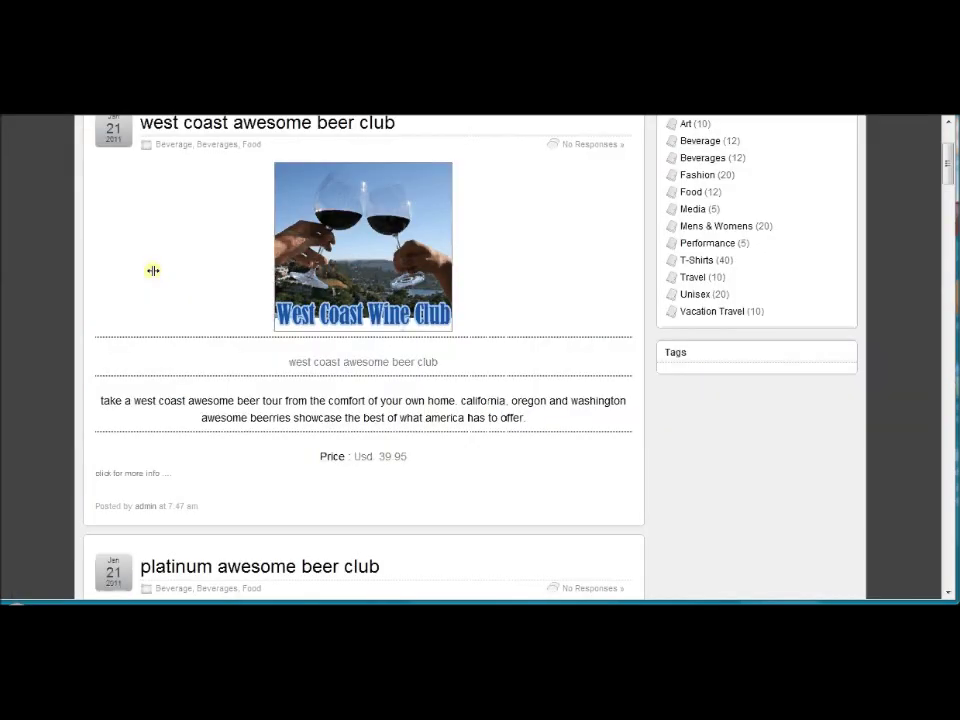
left_click_drag(188, 401, 262, 401)
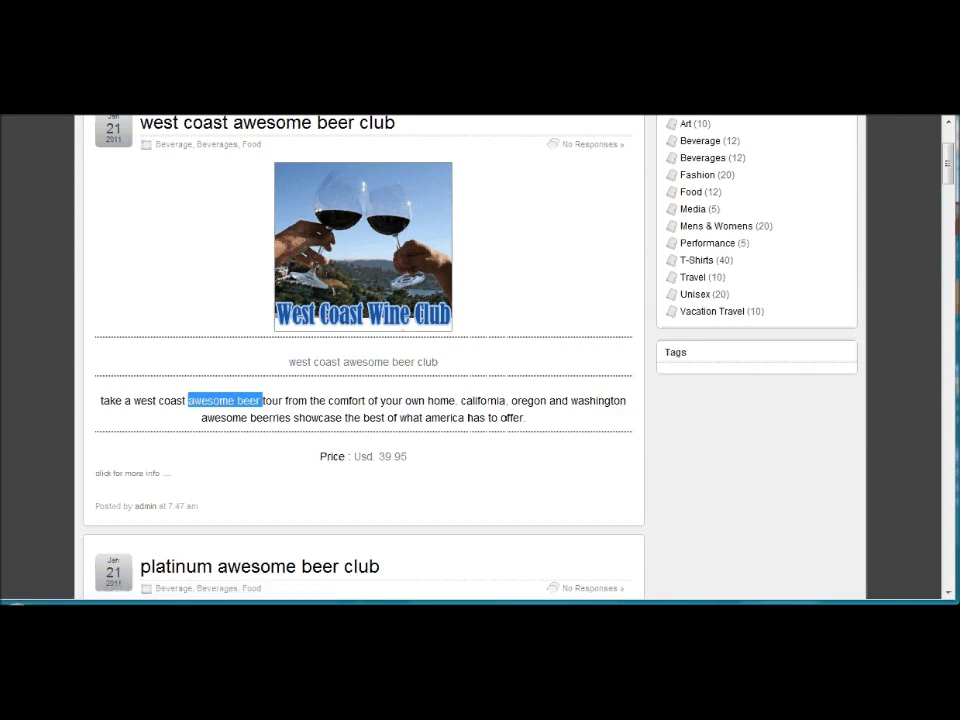
Return to the feed loader and select feed 9, Young Lovers, and feed 10, Luxury Villa Finder
key("alt+Tab")
scroll(496, 384, "down", 1)
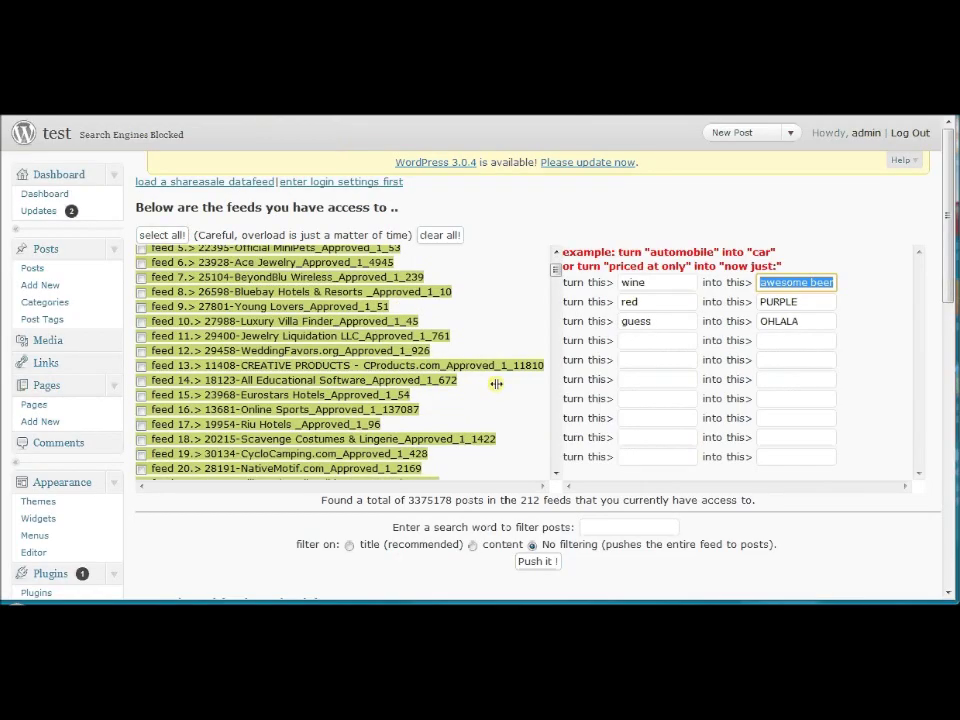
left_click(655, 528)
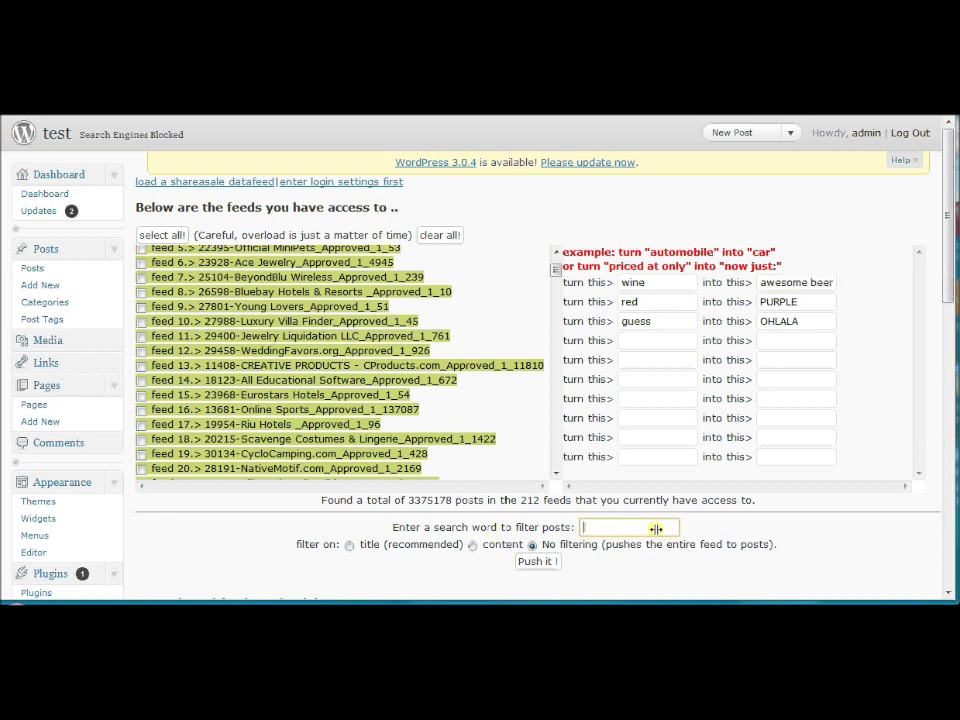
left_click(141, 306)
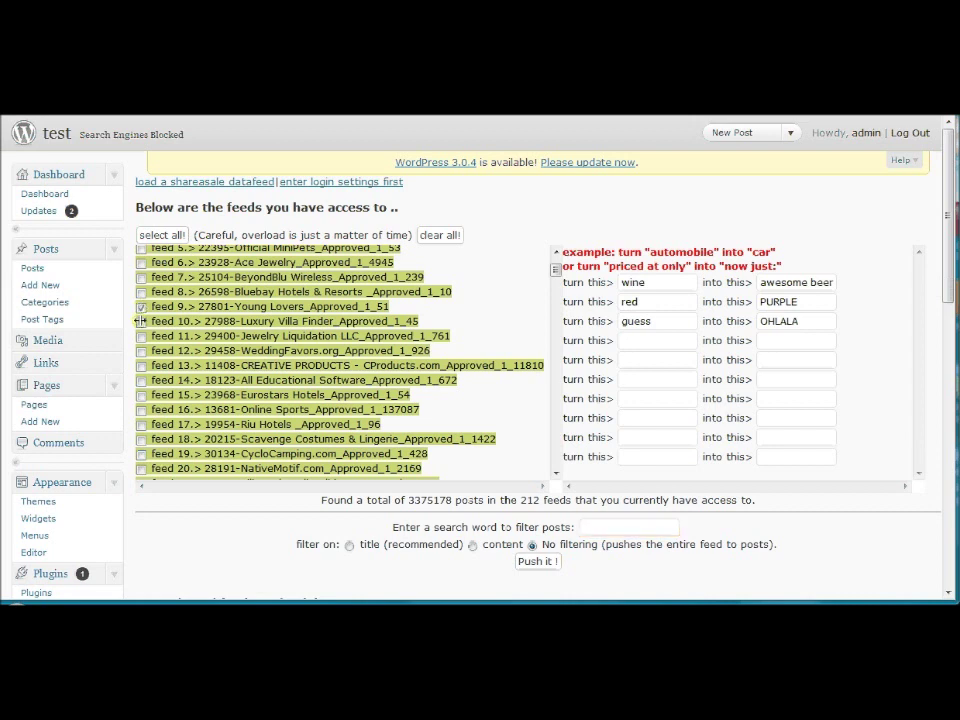
left_click(141, 321)
Filter the selected feeds on content with the search word "home" and push them to posts
left_click(605, 527)
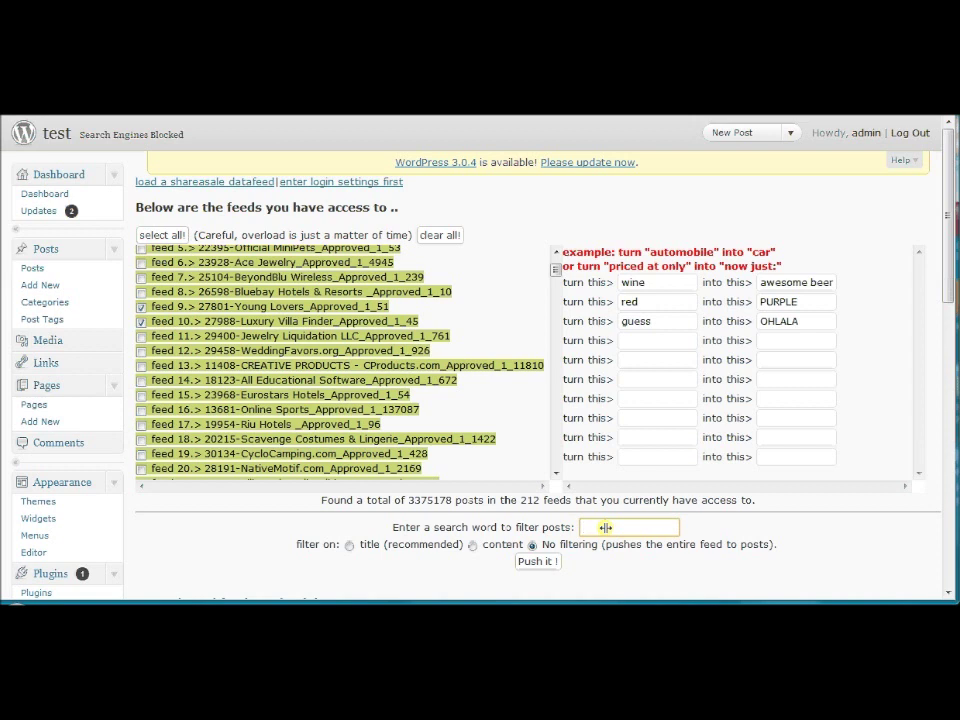
type("hon")
type("e")
left_click(349, 545)
left_click(472, 545)
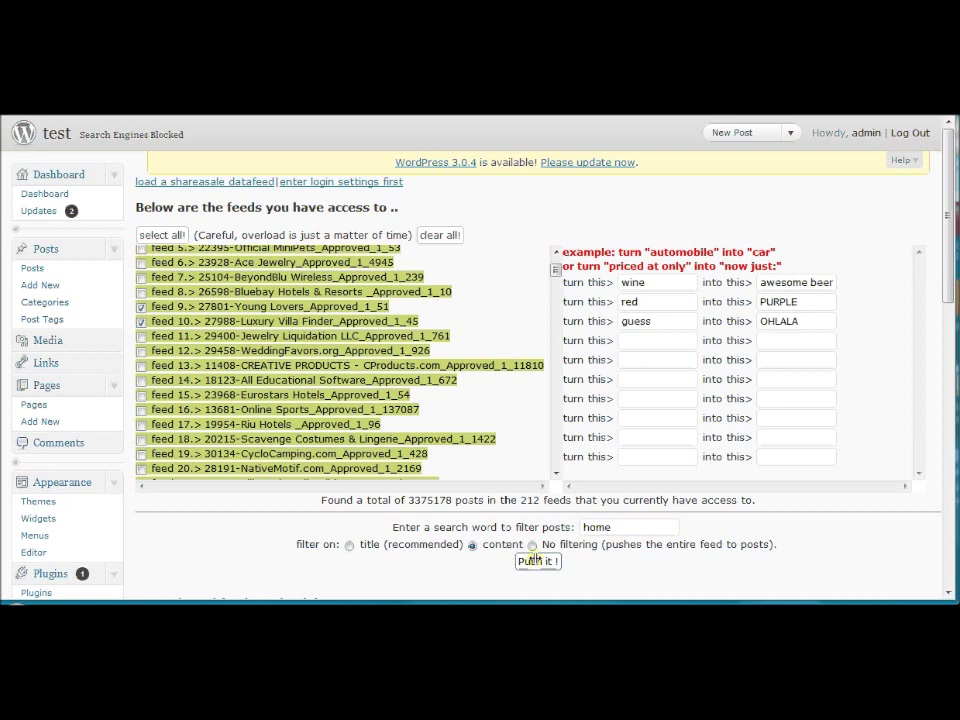
left_click(535, 561)
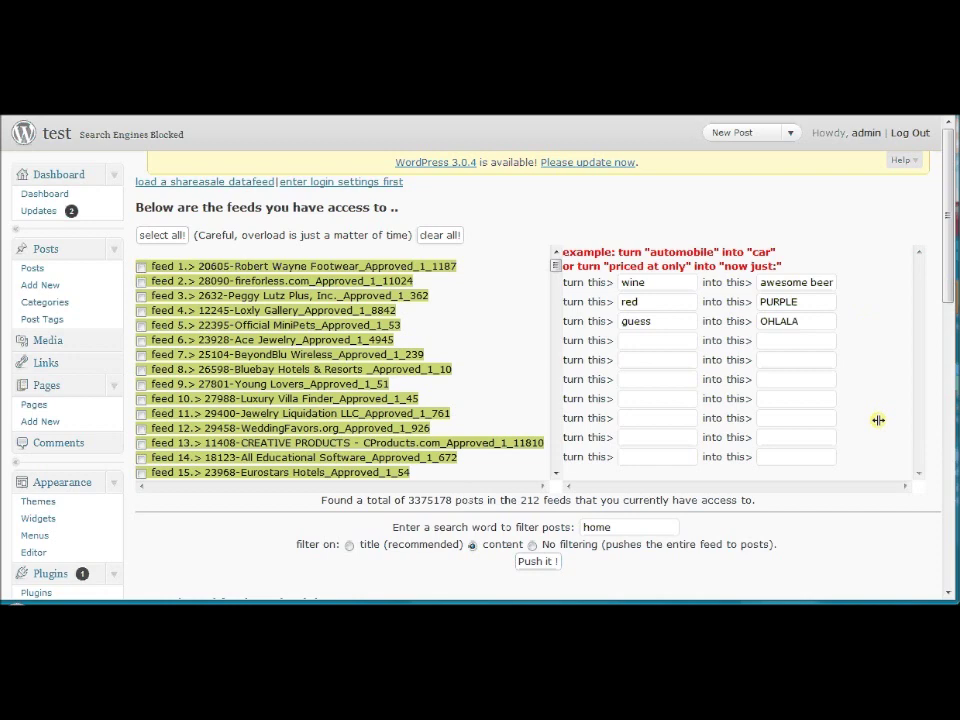
Examine the status log for feeds 9 and 10 to see which entries were skipped and which were written
scroll(877, 420, "down", 1)
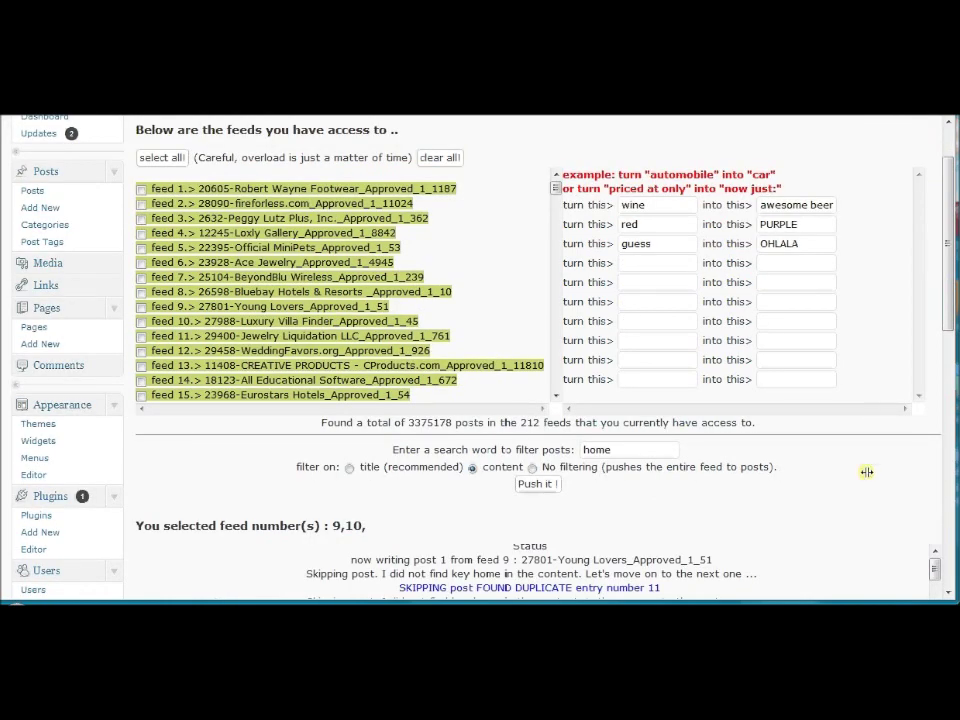
scroll(866, 471, "down", 1)
scroll(866, 471, "down", 1)
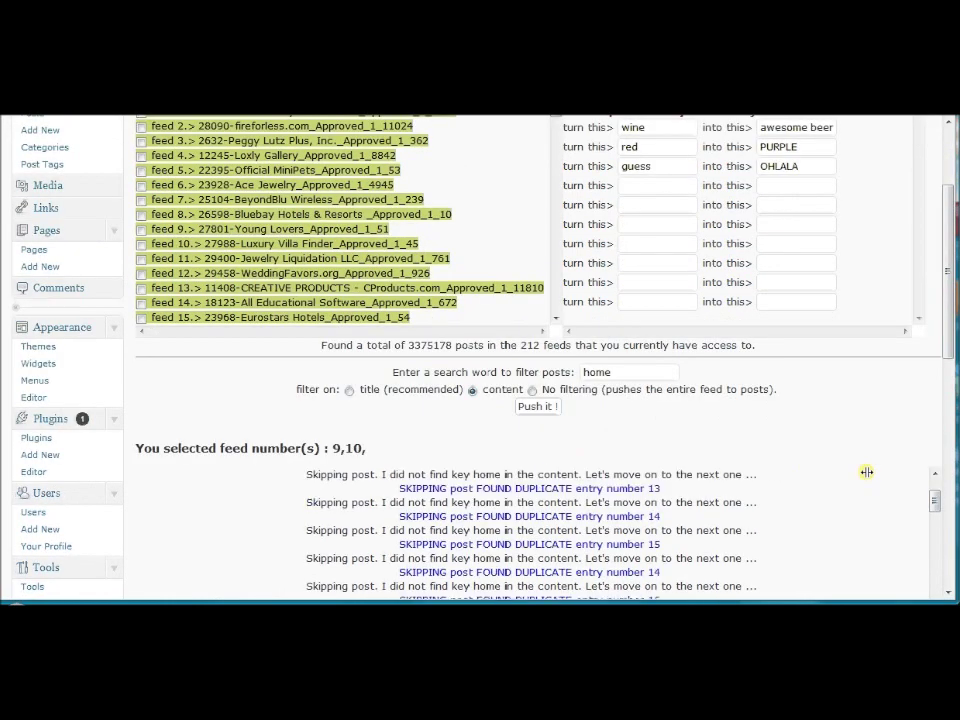
scroll(945, 390, "down", 2)
scroll(945, 390, "down", 1)
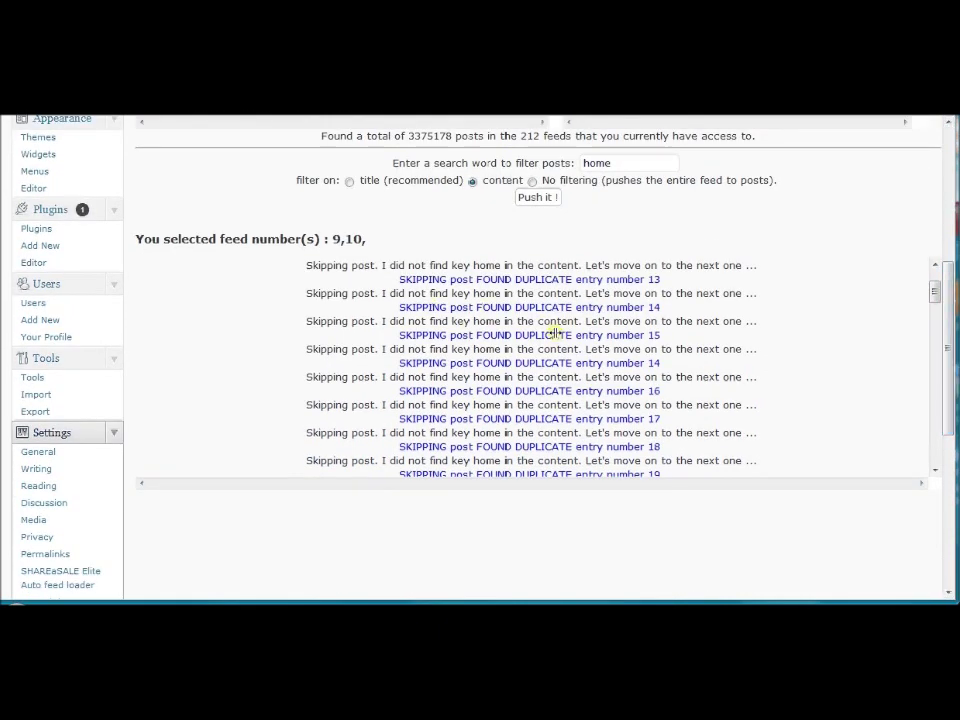
scroll(555, 340, "up", 2)
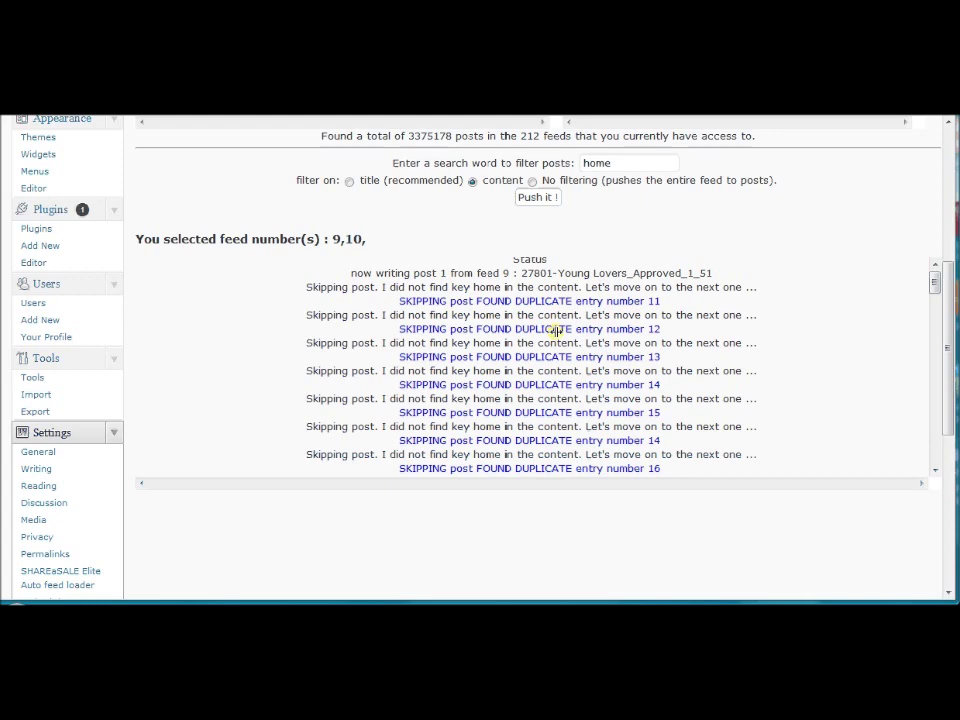
scroll(555, 328, "down", 3)
scroll(555, 331, "down", 12)
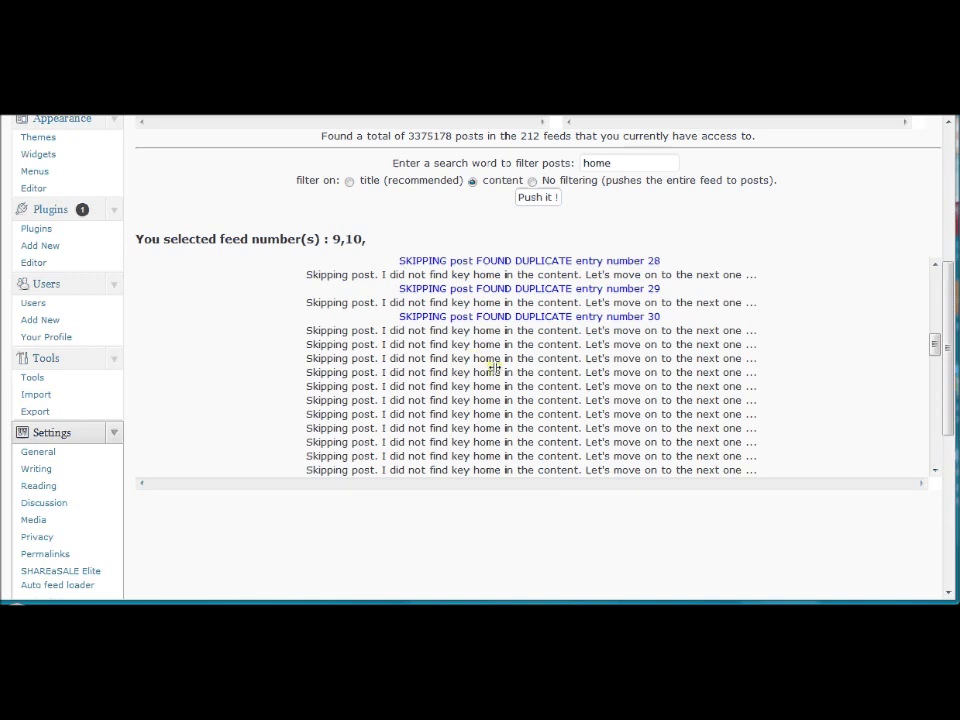
scroll(527, 382, "down", 3)
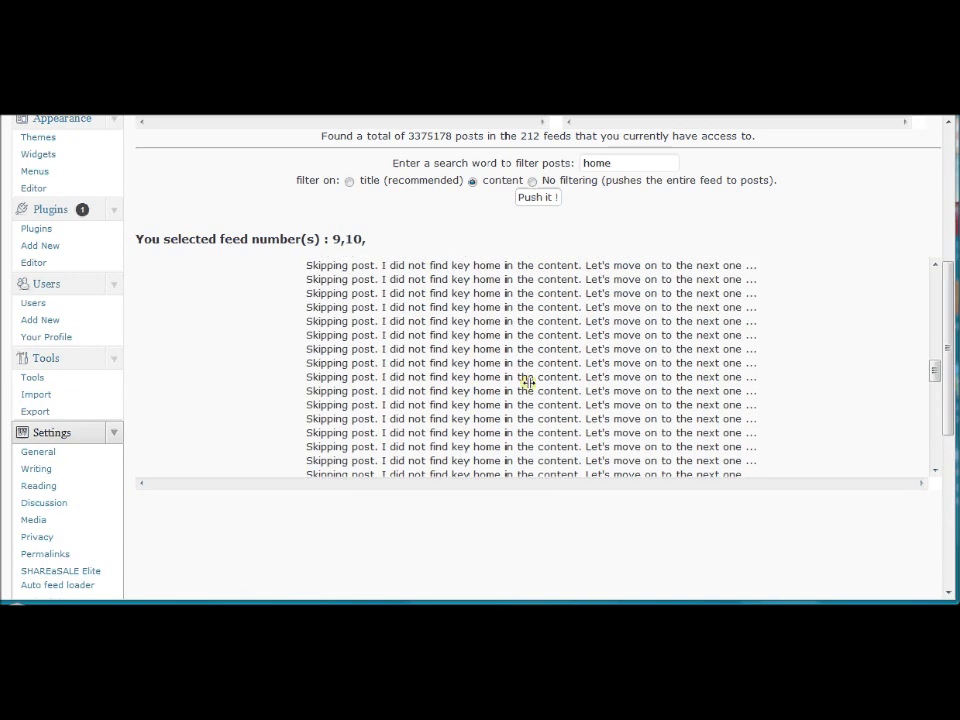
scroll(527, 382, "down", 5)
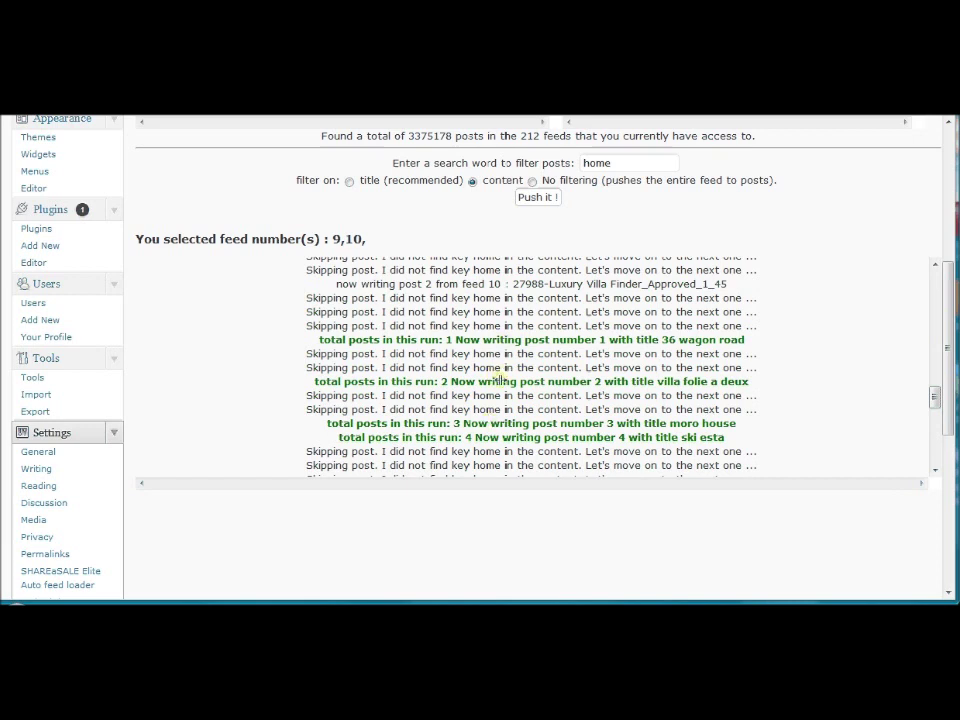
scroll(497, 423, "down", 2)
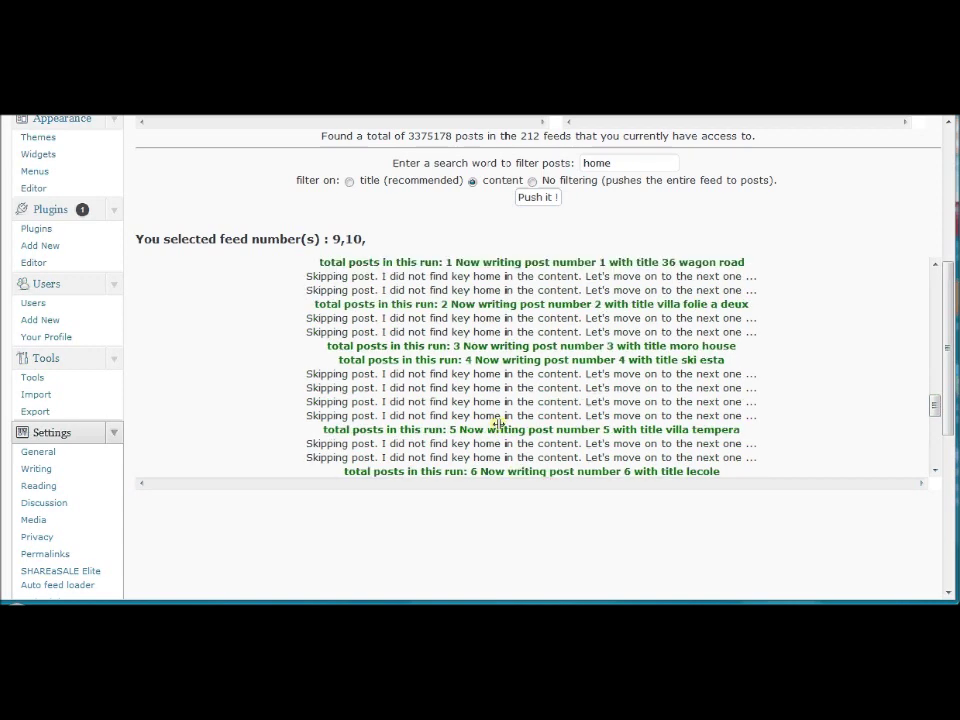
scroll(497, 423, "down", 2)
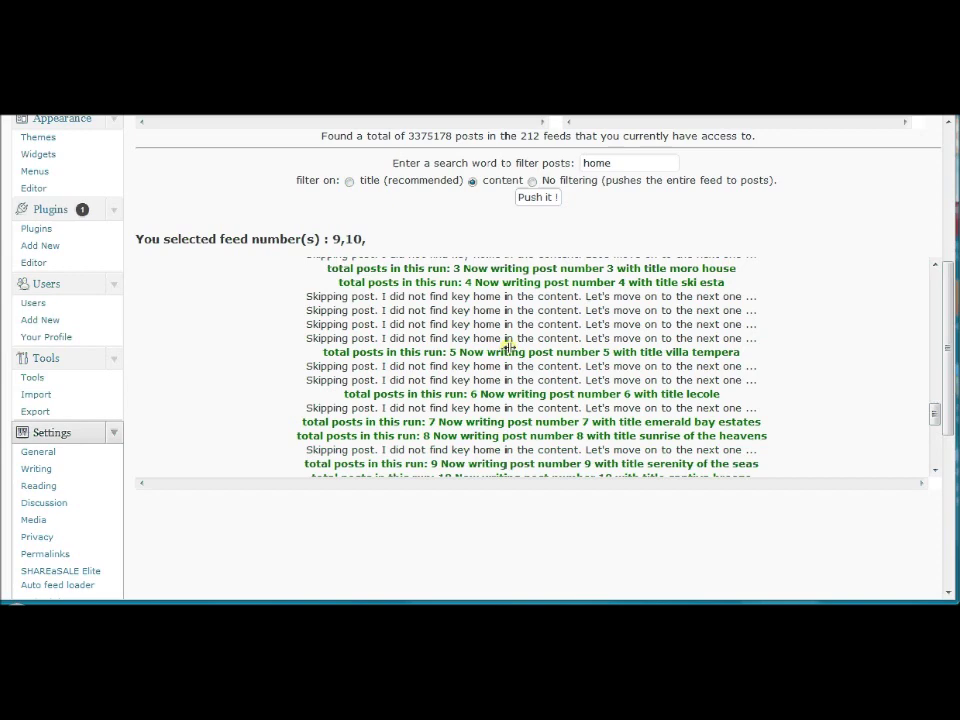
Read the remaining status log entries for the "home" filter run through to the final villa posts
scroll(543, 429, "down", 6)
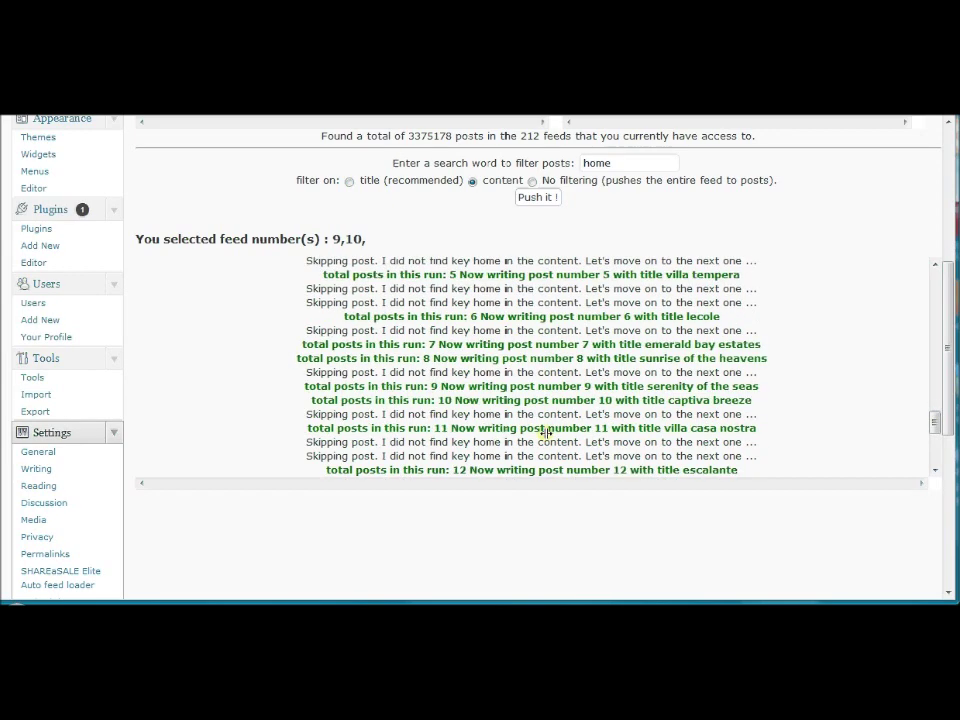
scroll(543, 429, "down", 2)
scroll(541, 429, "down", 2)
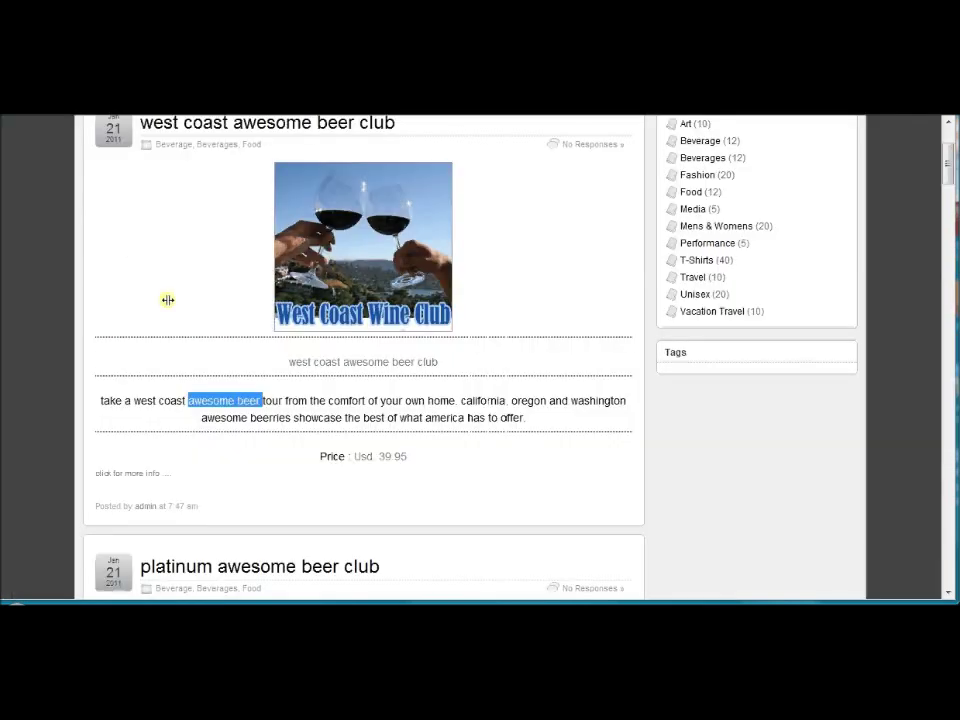
Reload the test site's home page and look over the newly pushed villa posts and categories
scroll(167, 300, "up", 2)
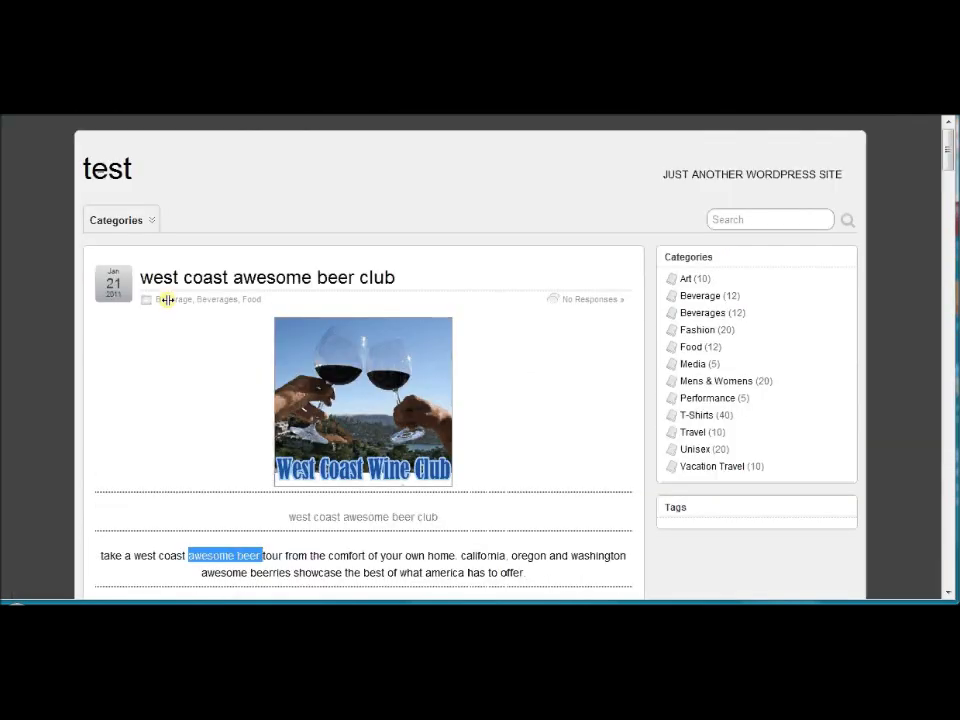
left_click(119, 172)
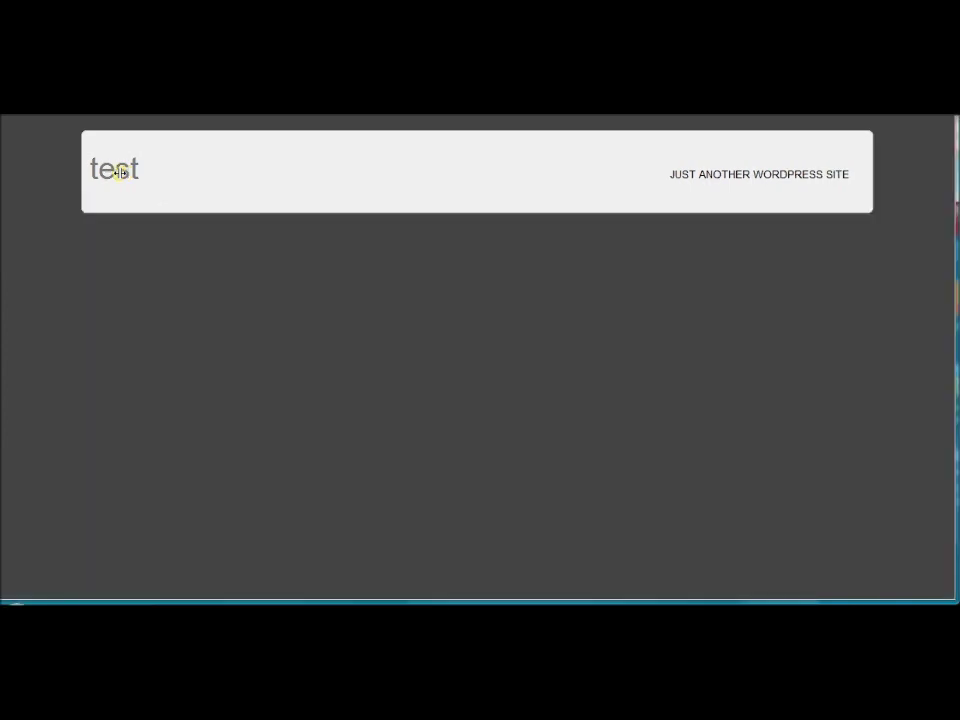
scroll(186, 310, "down", 1)
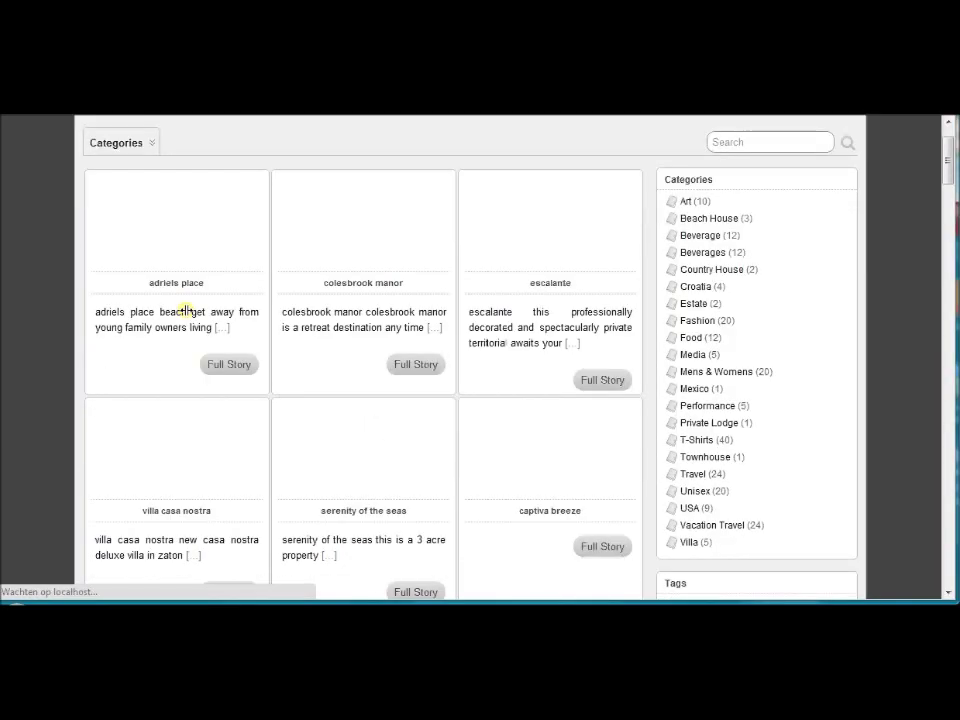
scroll(186, 310, "down", 1)
scroll(186, 310, "up", 2)
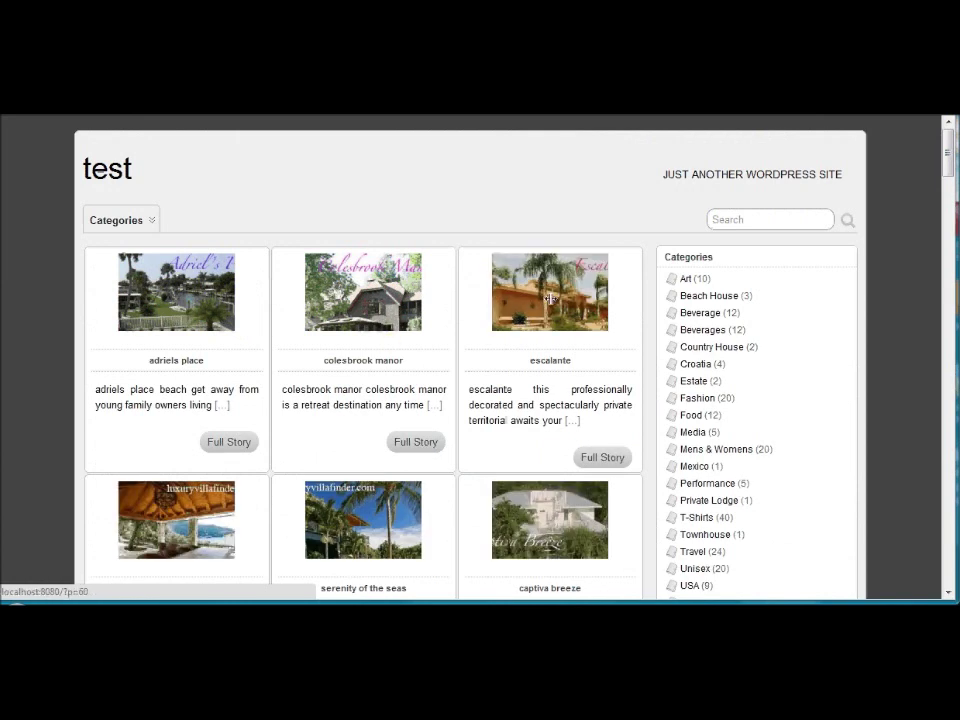
Open the escalante post and check its description for the search word "home"
left_click(549, 298)
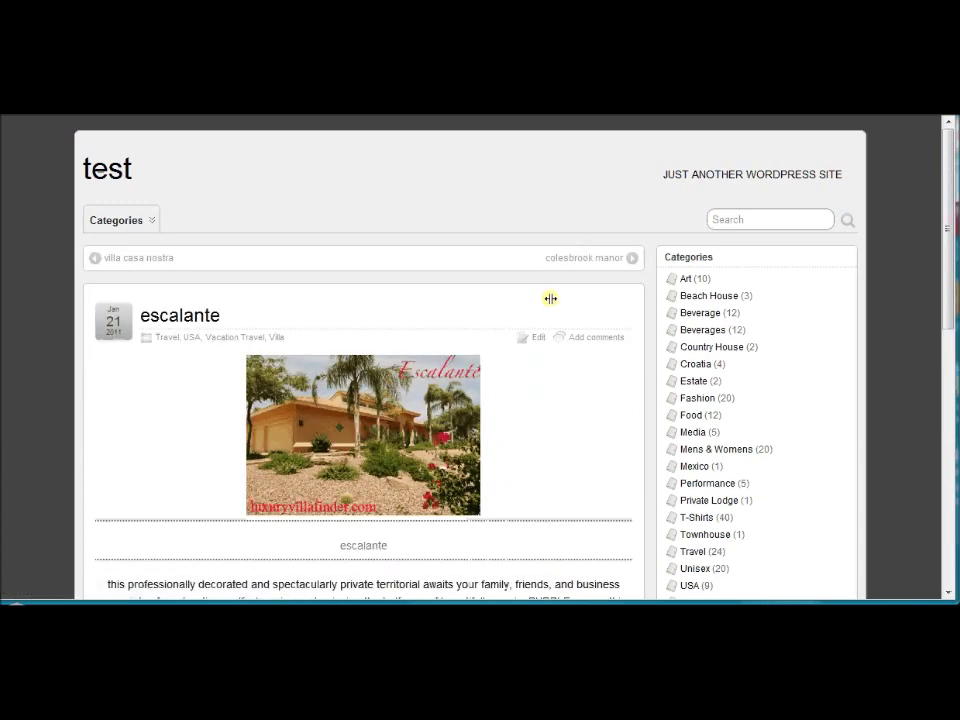
scroll(550, 298, "down", 5)
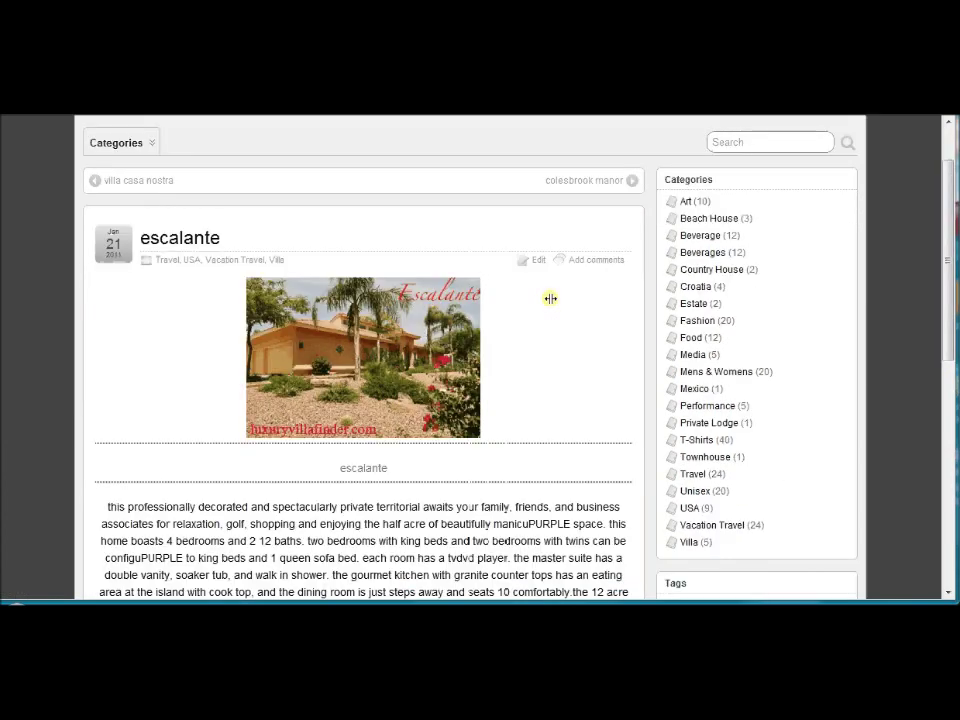